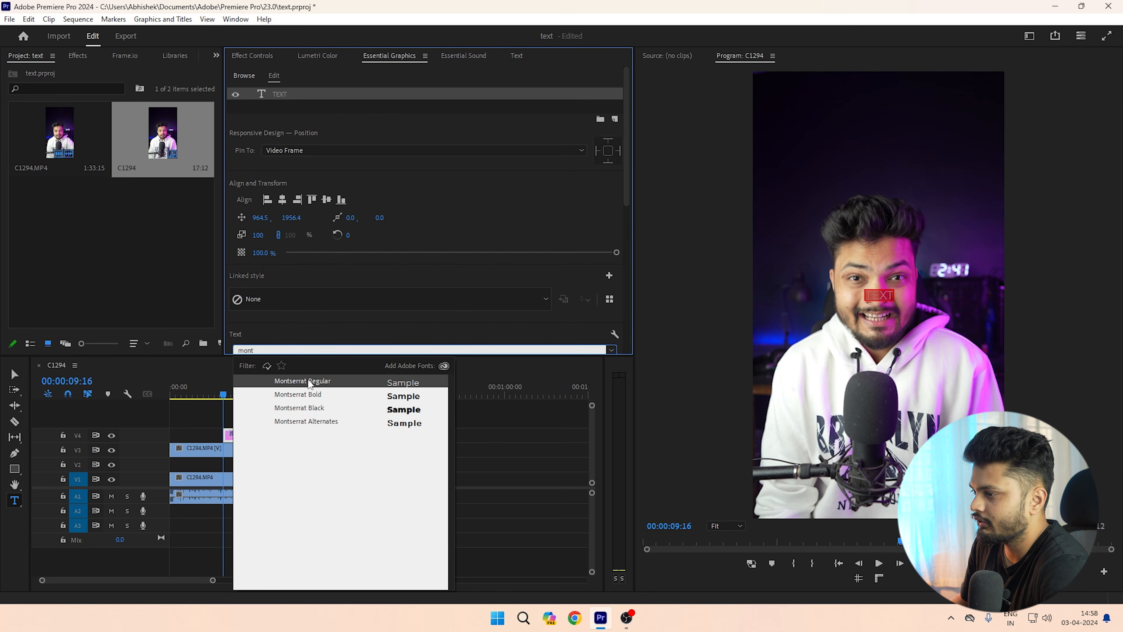
Set the title text's font to Montserrat Black and its size to 400.
click(331, 409)
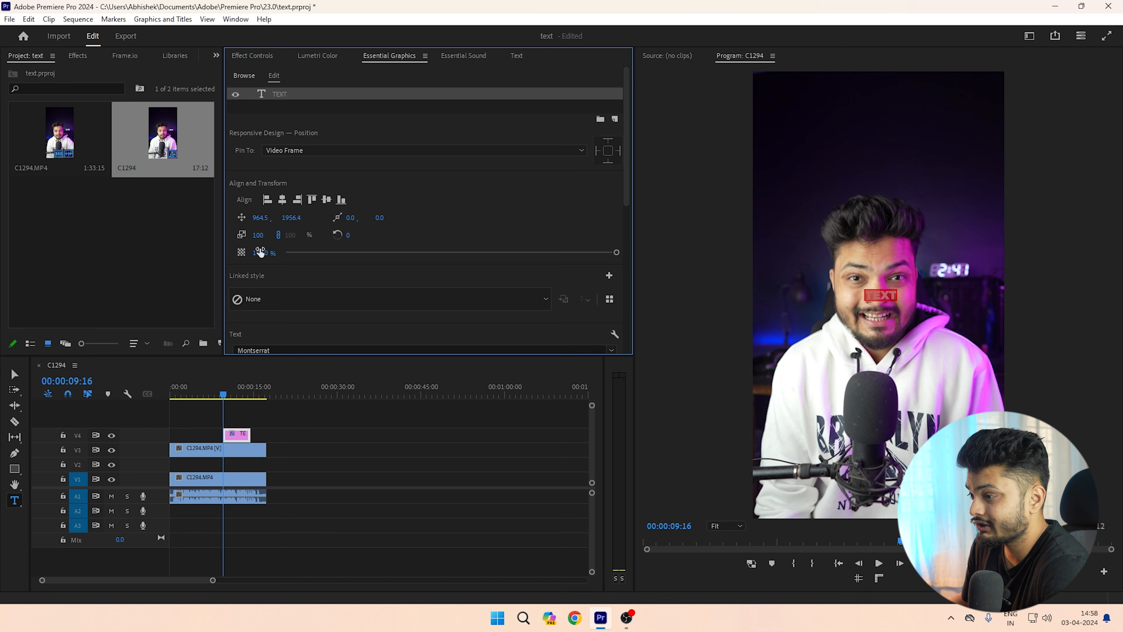
mouse_move(290, 221)
mouse_down()
mouse_move(334, 221)
mouse_move(271, 221)
mouse_move(291, 221)
mouse_up()
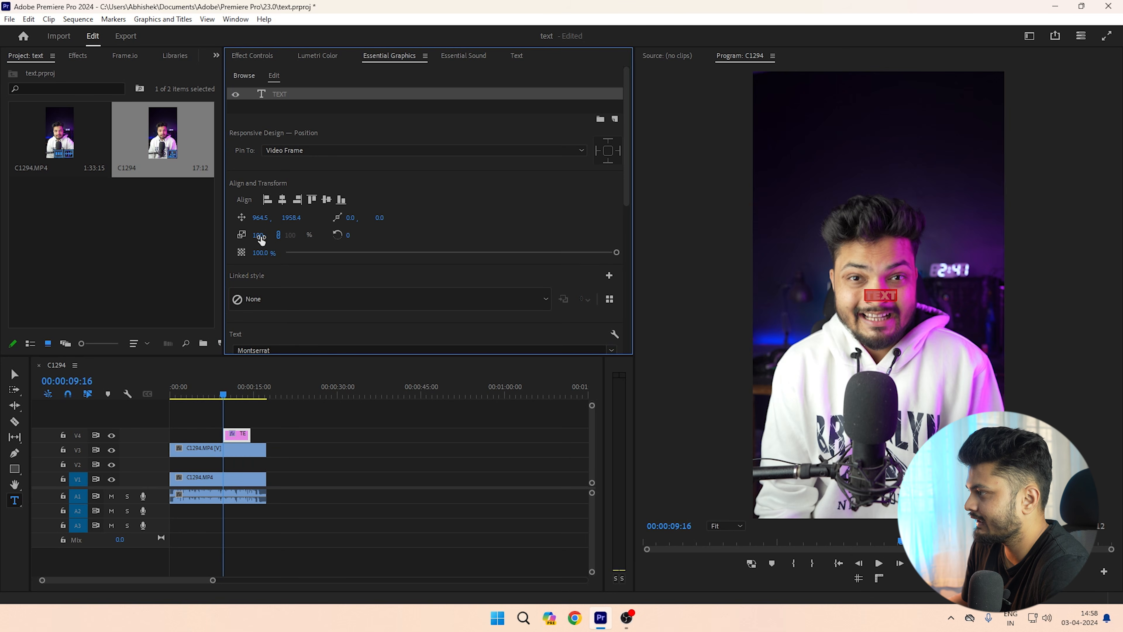
scroll(432, 255, down, 3)
drag(465, 251, 698, 266)
Center the text horizontally and vertically within the video frame.
click(326, 82)
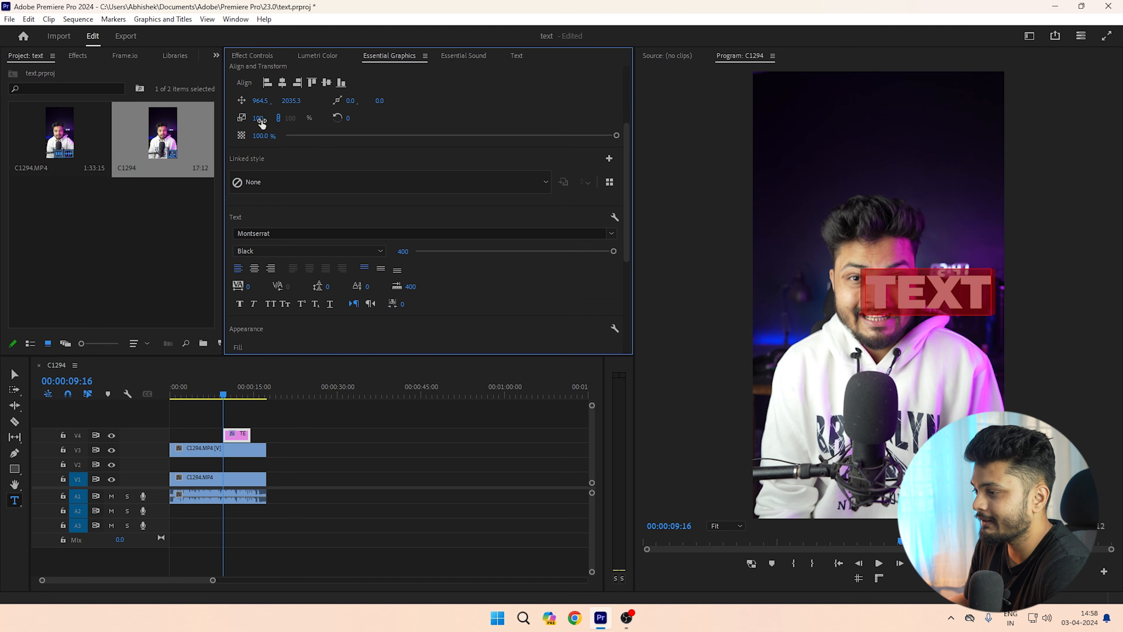
click(283, 82)
click(326, 83)
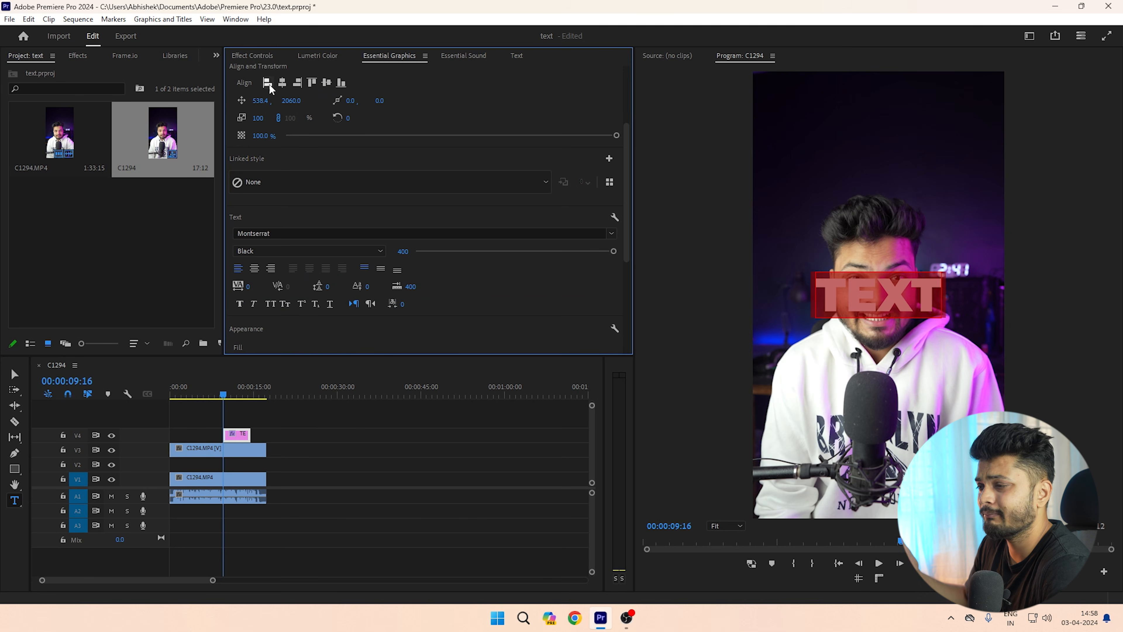
Align the text to the frame's top, set its vertical position to 945, and lower it further until it overlaps the man's hair.
click(315, 83)
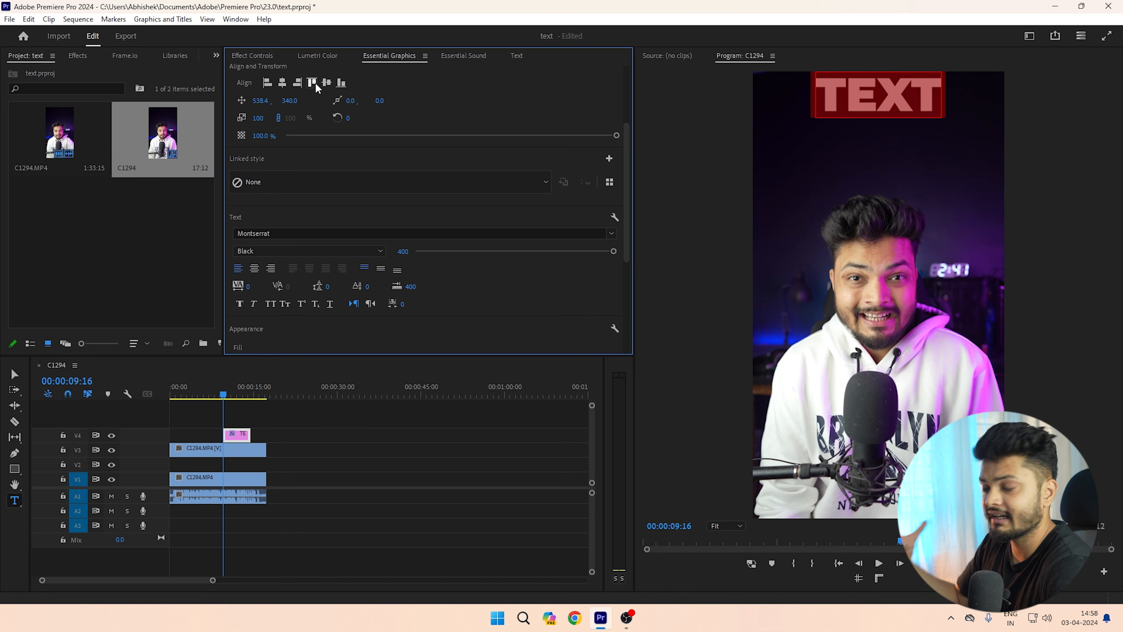
click(289, 100)
text(945)
key(Return)
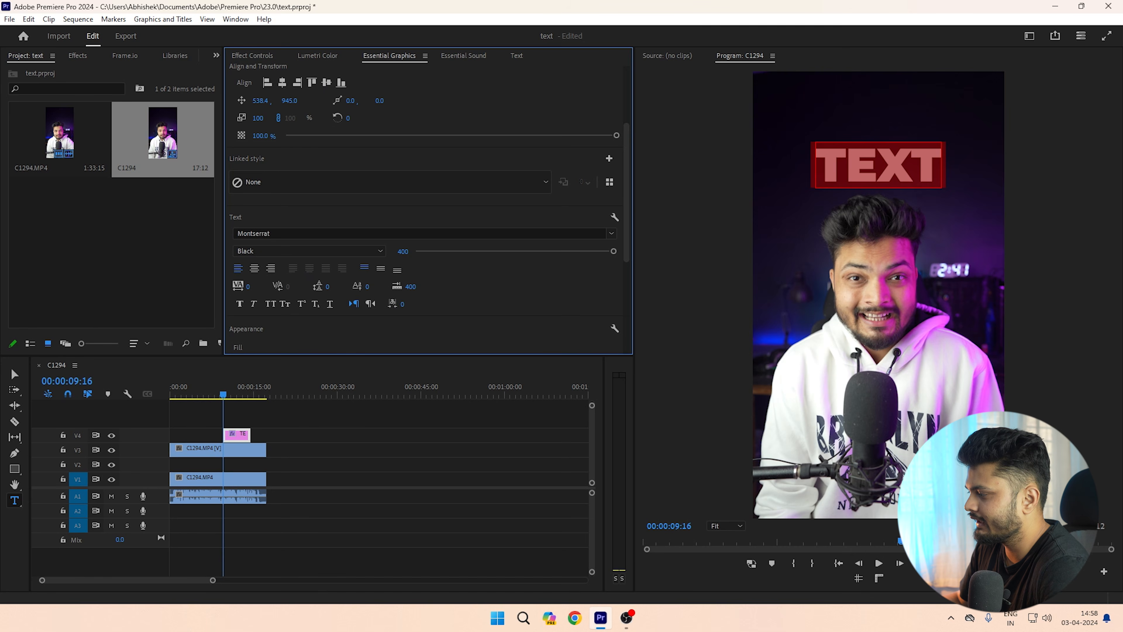
drag(290, 100, 376, 101)
Move the TEXT clip to track V2 between the two video layers and stretch it back to the sequence start.
drag(235, 435, 265, 465)
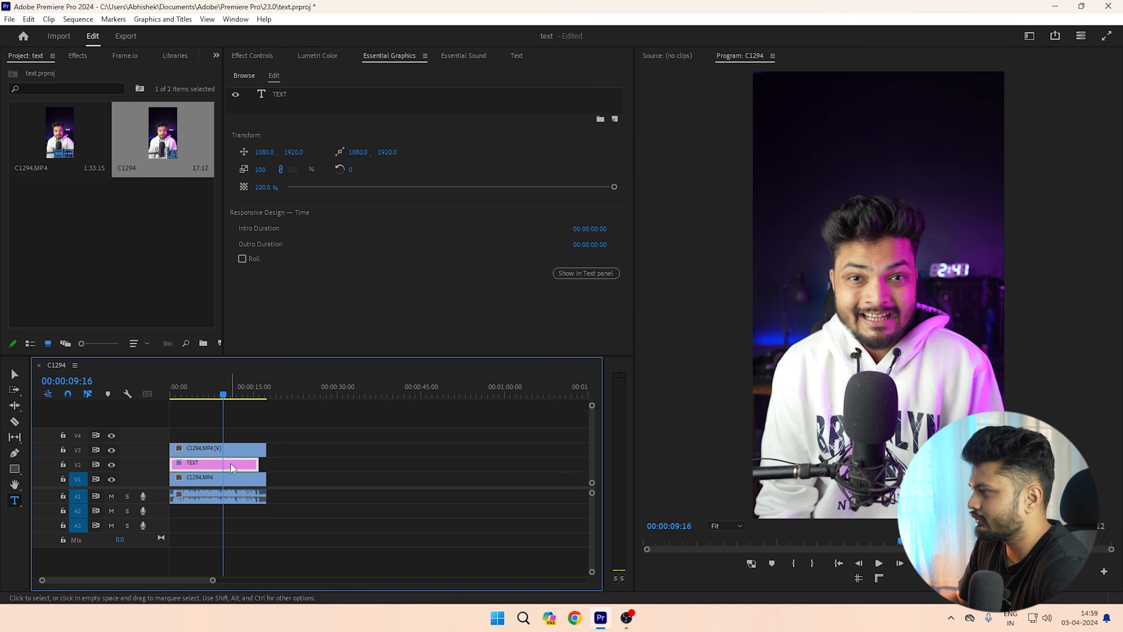
Draw a freeform opacity mask around the man's body and head on the V3 clip and close the path.
click(220, 451)
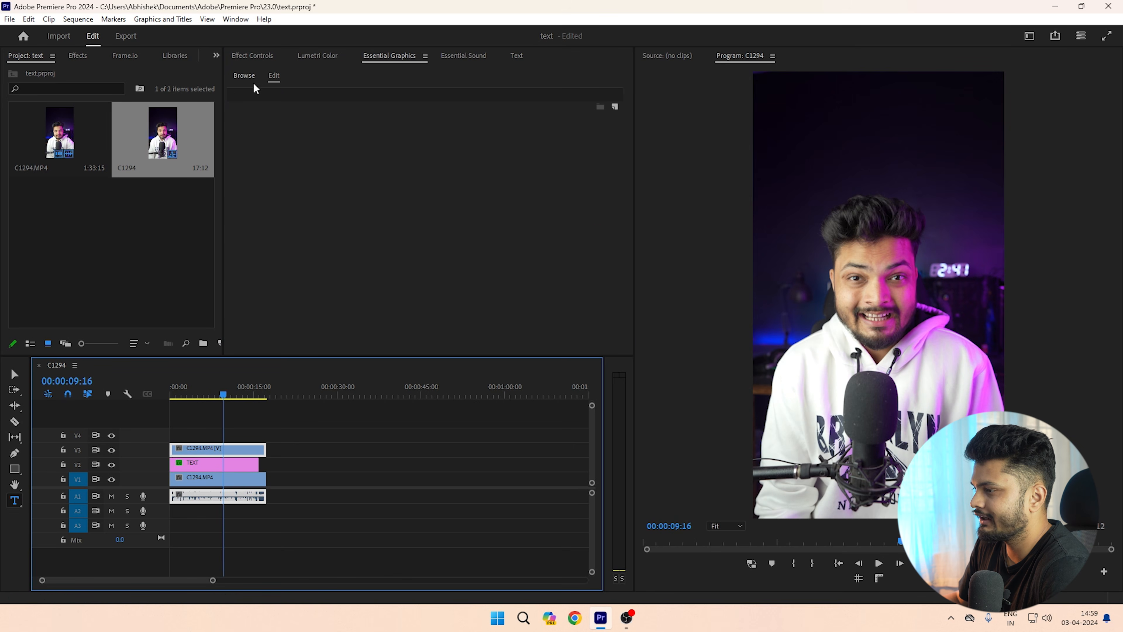
click(244, 57)
click(288, 214)
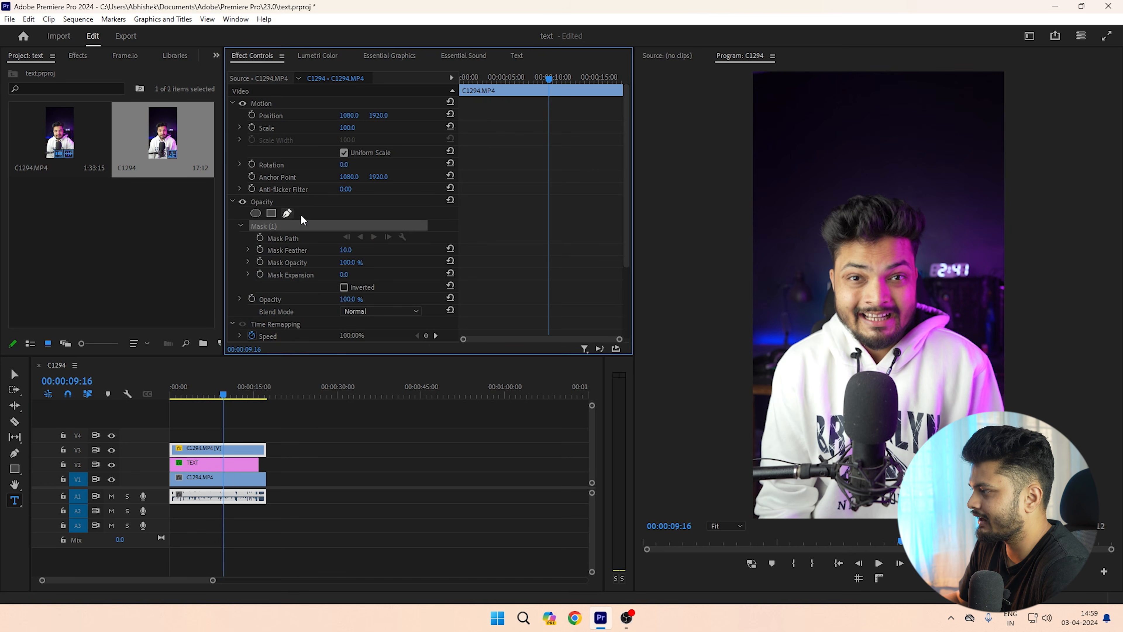
click(762, 521)
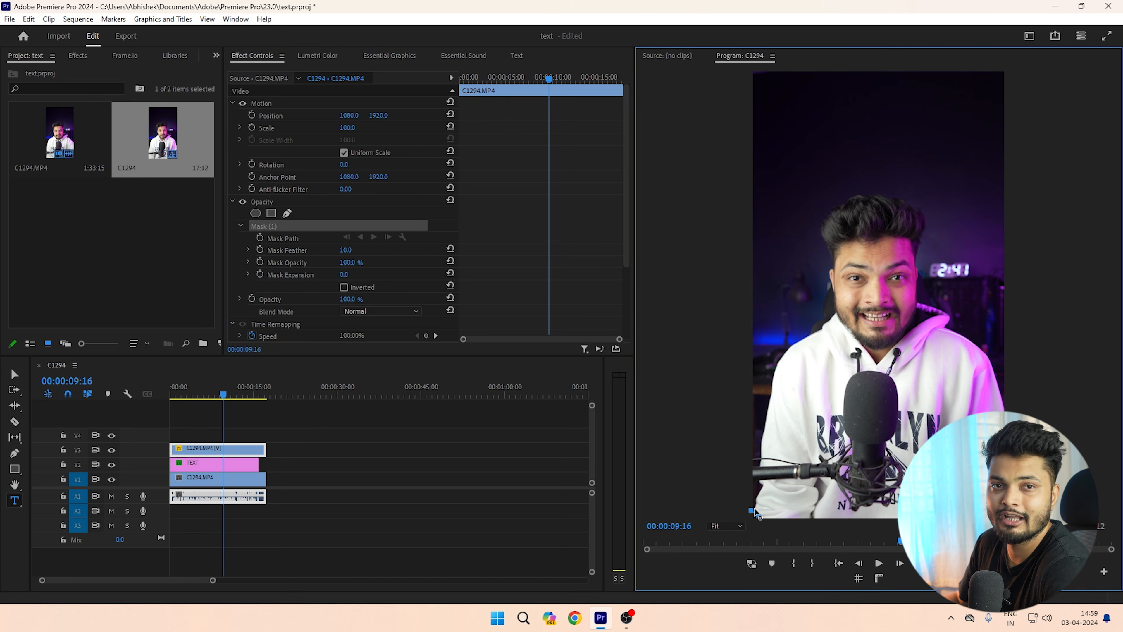
click(759, 481)
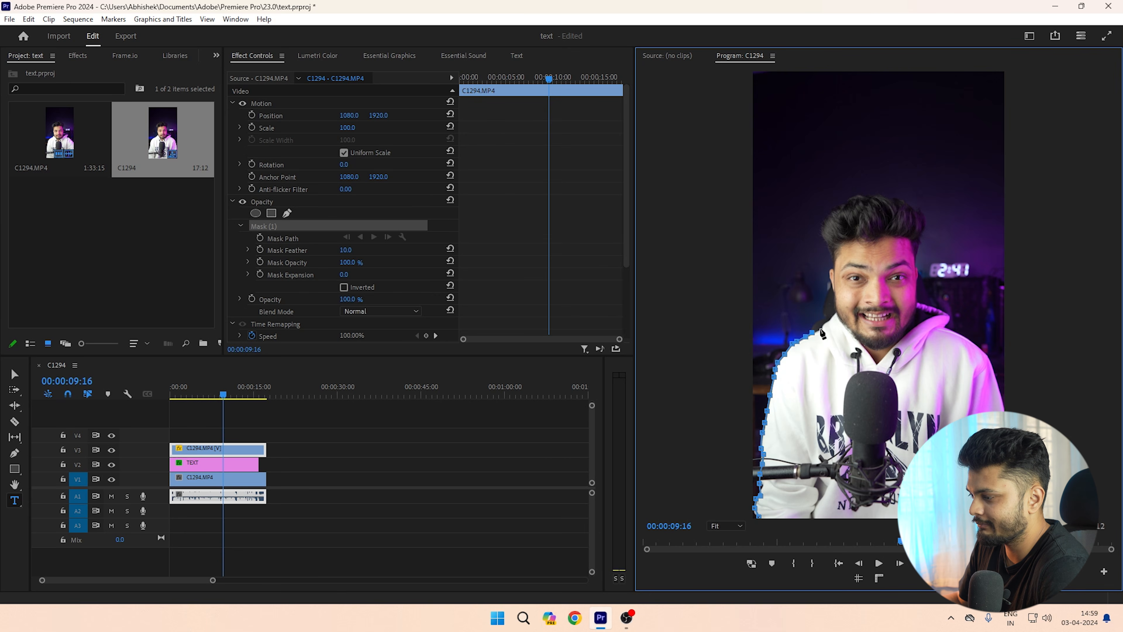
click(828, 234)
click(827, 220)
click(848, 202)
click(877, 194)
click(905, 200)
click(914, 207)
click(921, 214)
click(921, 229)
key(ctrl+z)
key(ctrl+z)
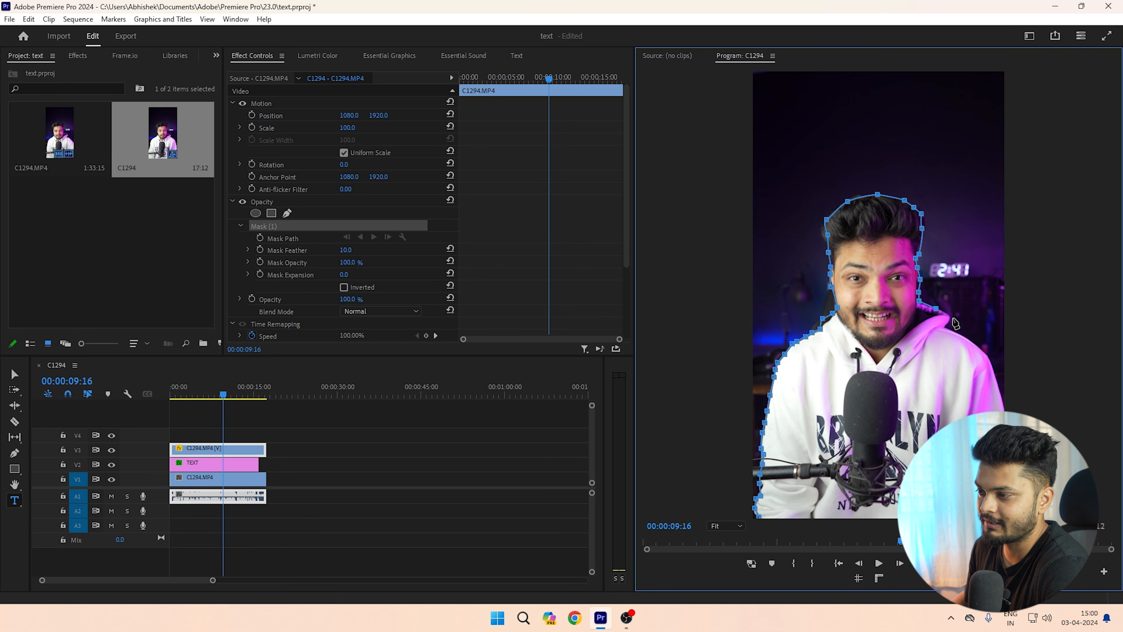
click(962, 335)
click(975, 344)
click(985, 354)
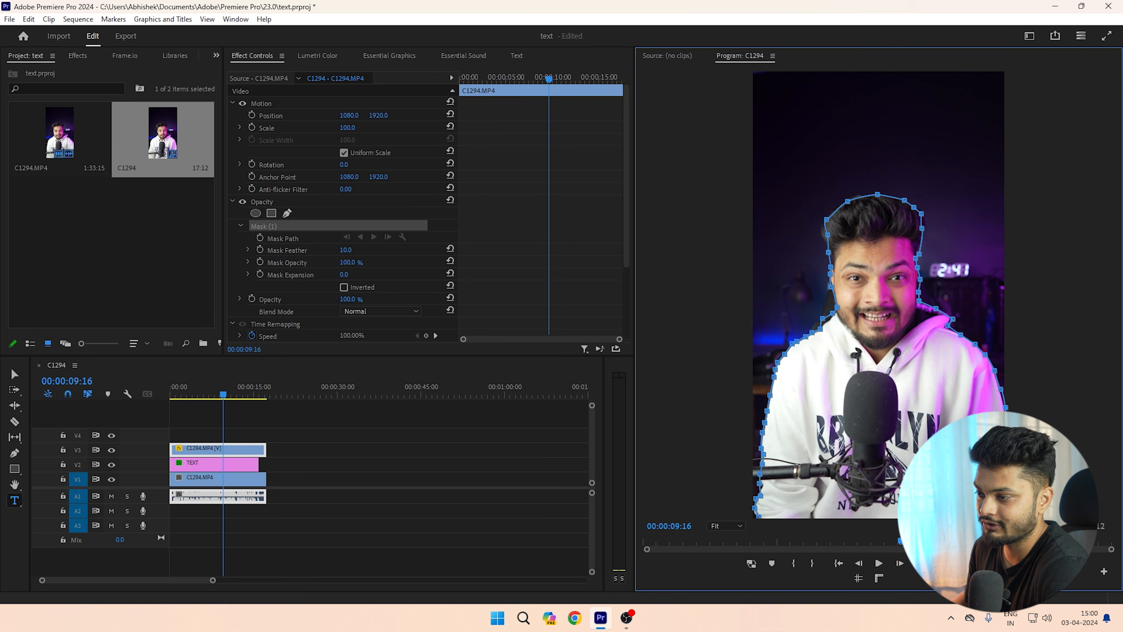
click(760, 517)
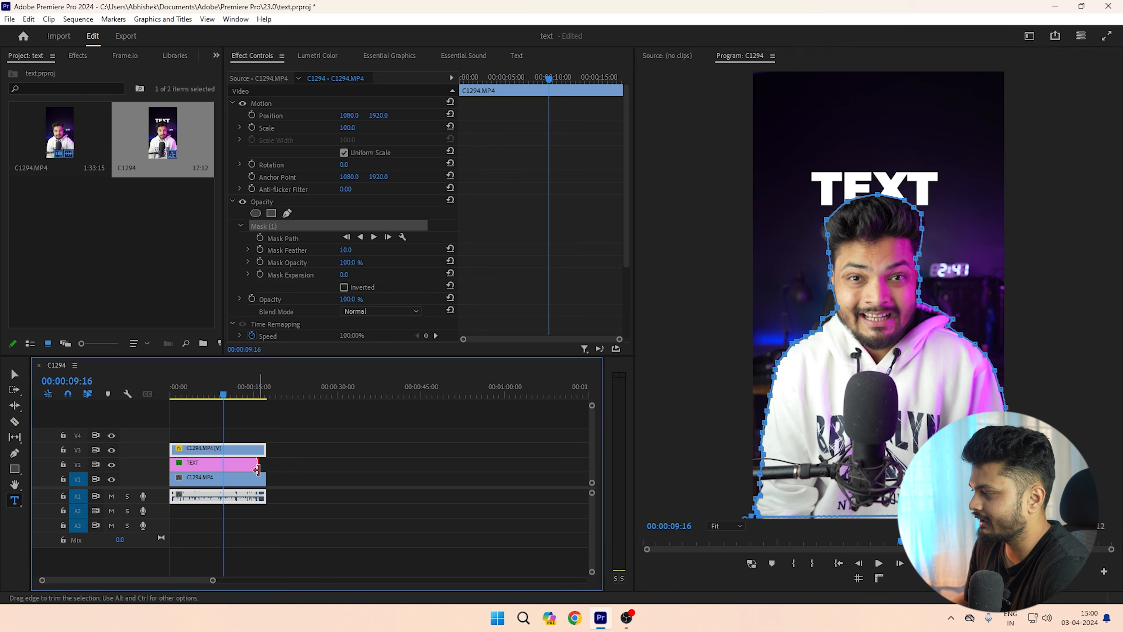
Extend the TEXT clip to the end of the video clips and scrub back to check the mask against the footage.
click(250, 464)
mouse_move(223, 397)
mouse_down()
mouse_move(184, 389)
mouse_move(217, 388)
mouse_up()
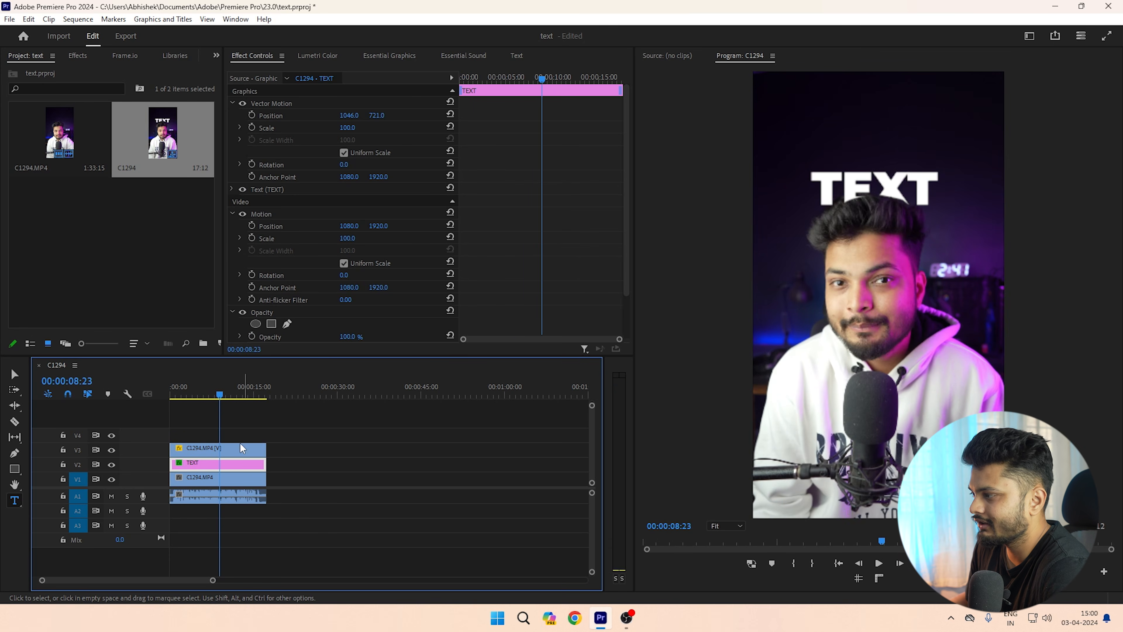
Track the V3 clip's mask path forward from the start of the sequence.
key(Home)
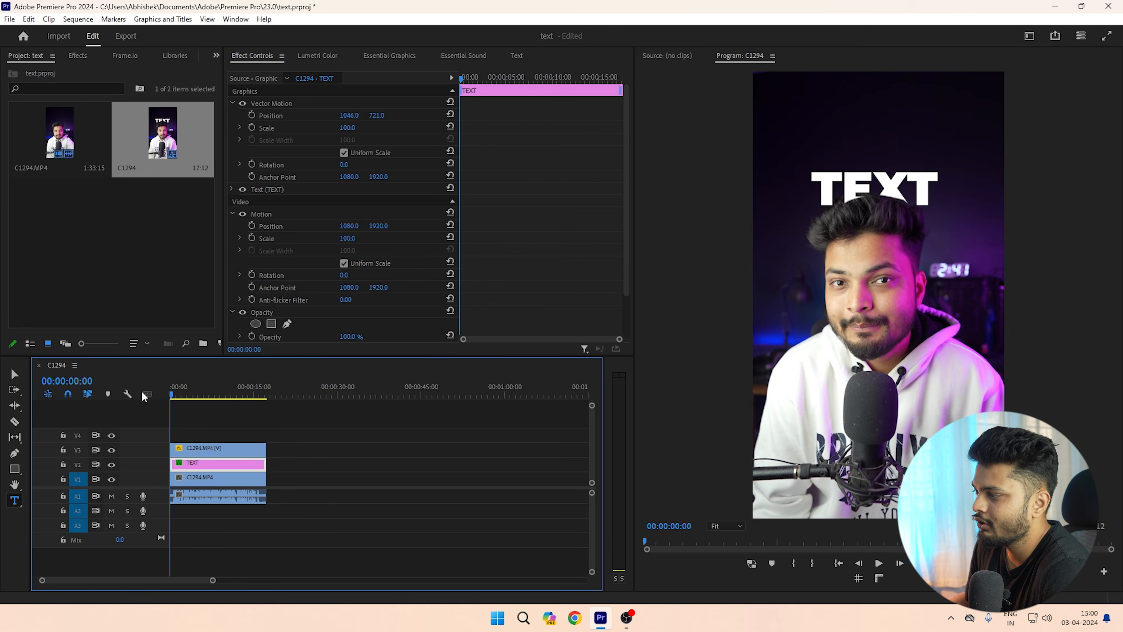
click(213, 450)
click(374, 237)
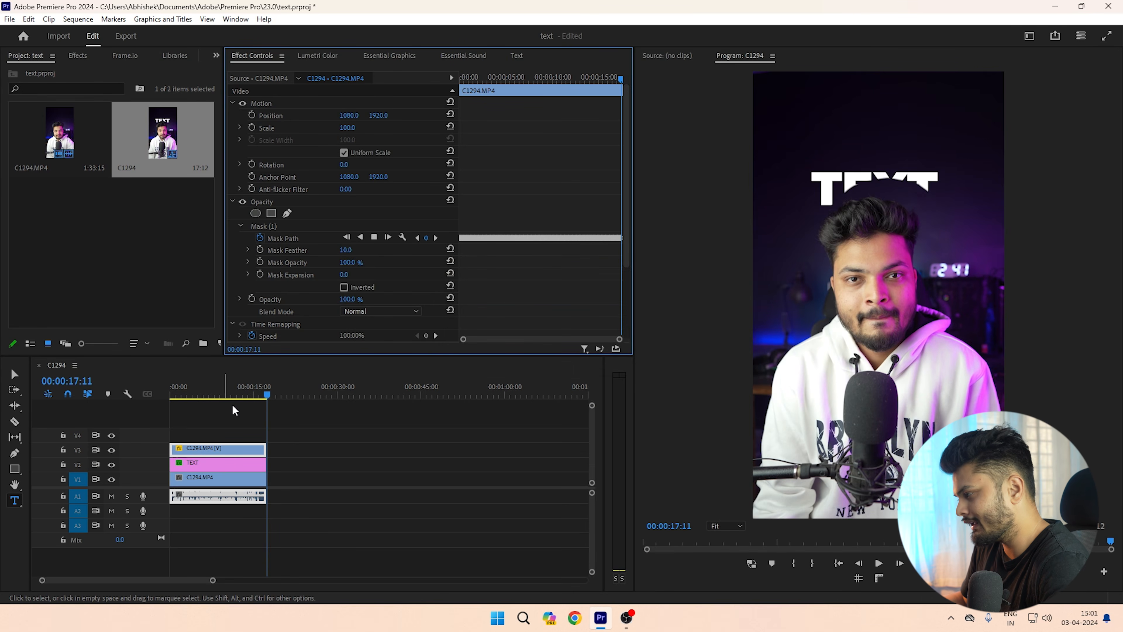
Review the tracked mask along the timeline to check how the text sits behind the man.
drag(264, 391, 168, 389)
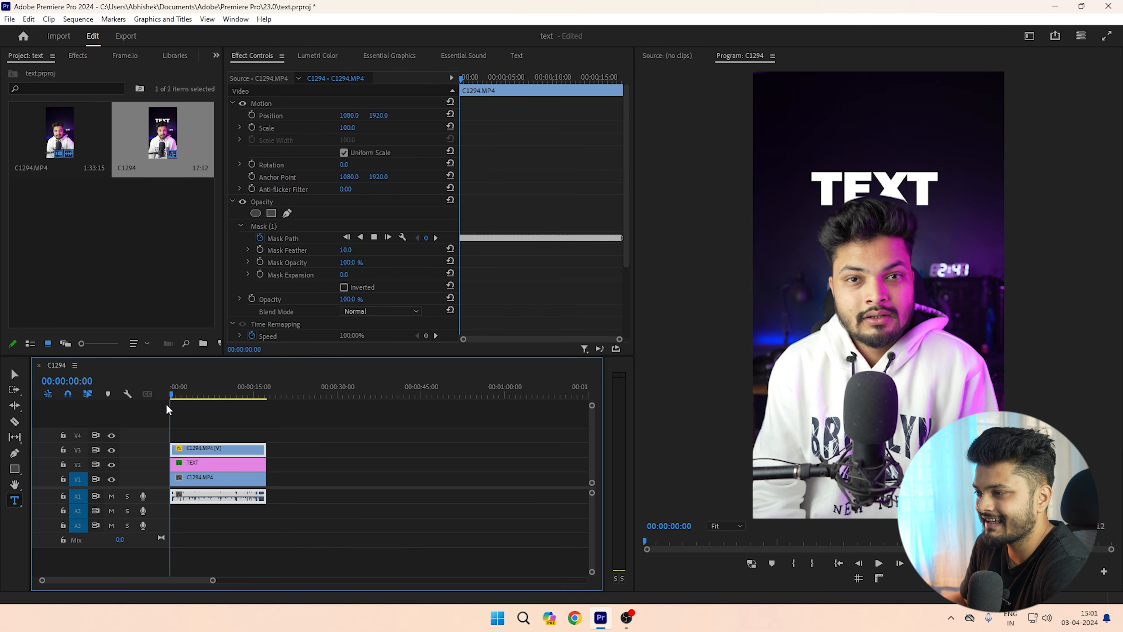
drag(174, 390, 210, 393)
click(210, 467)
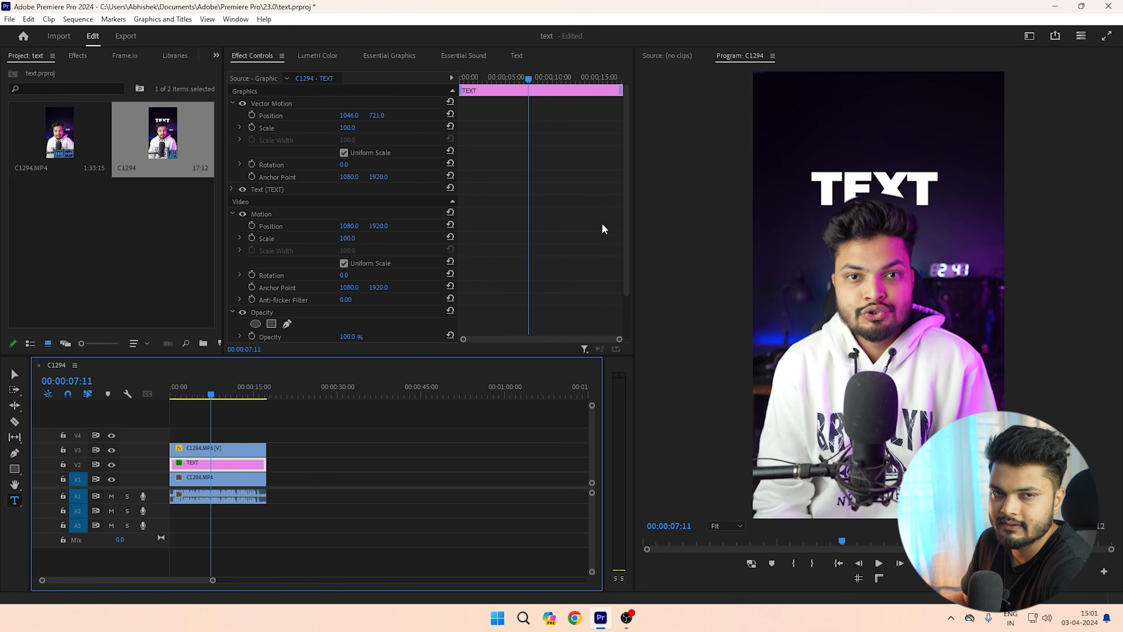
click(239, 445)
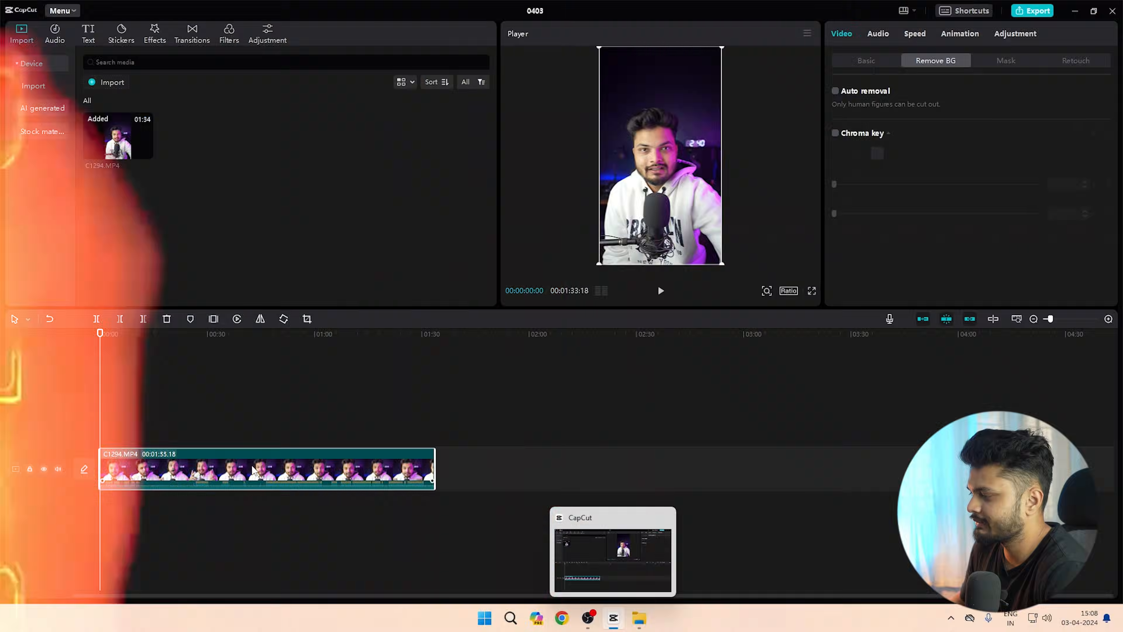
In CapCut, apply Auto removal to the background of the C1294.MP4 clip.
click(874, 61)
click(927, 59)
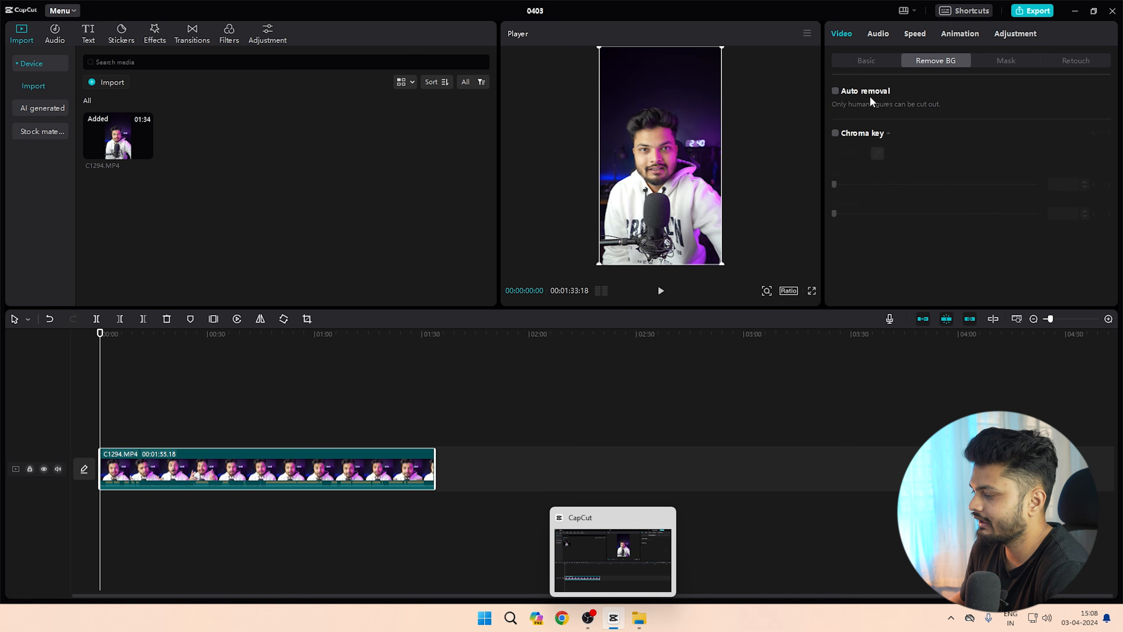
click(835, 91)
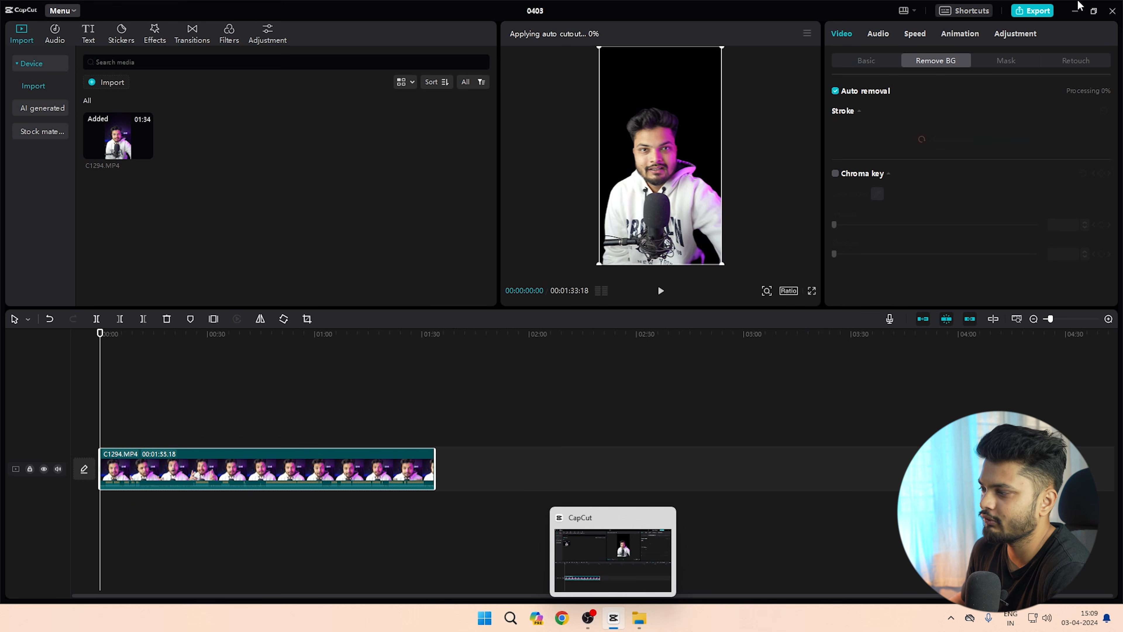
Add the green image from the desktop beneath the C1294.MP4 clip and extend it to the clip's full length.
click(1077, 8)
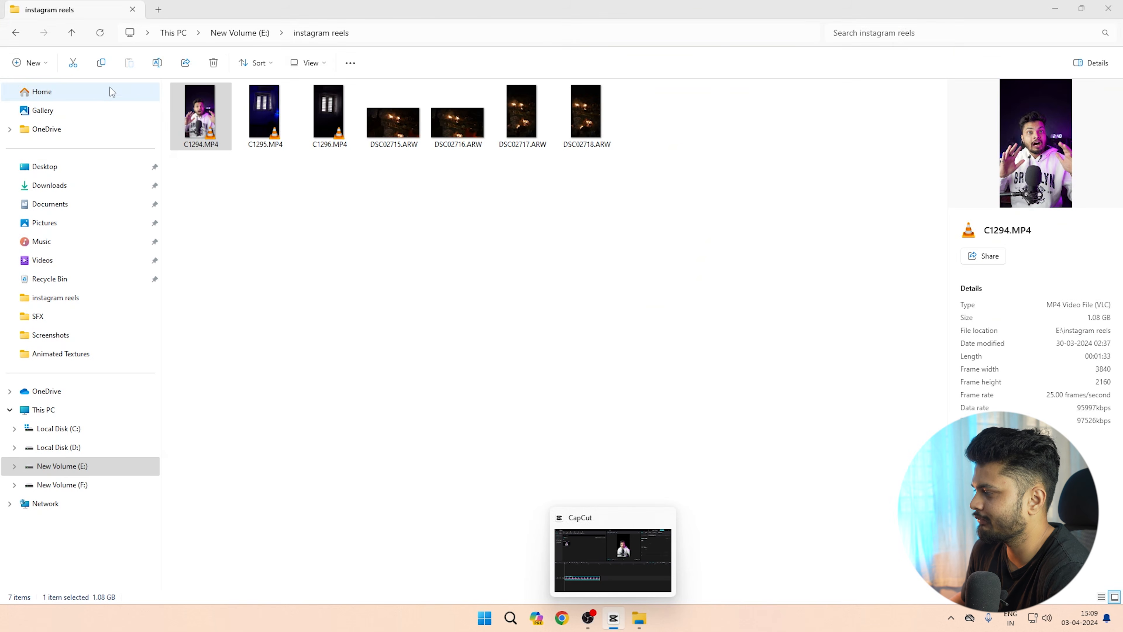
click(1062, 9)
drag(110, 23, 175, 420)
drag(199, 480, 195, 392)
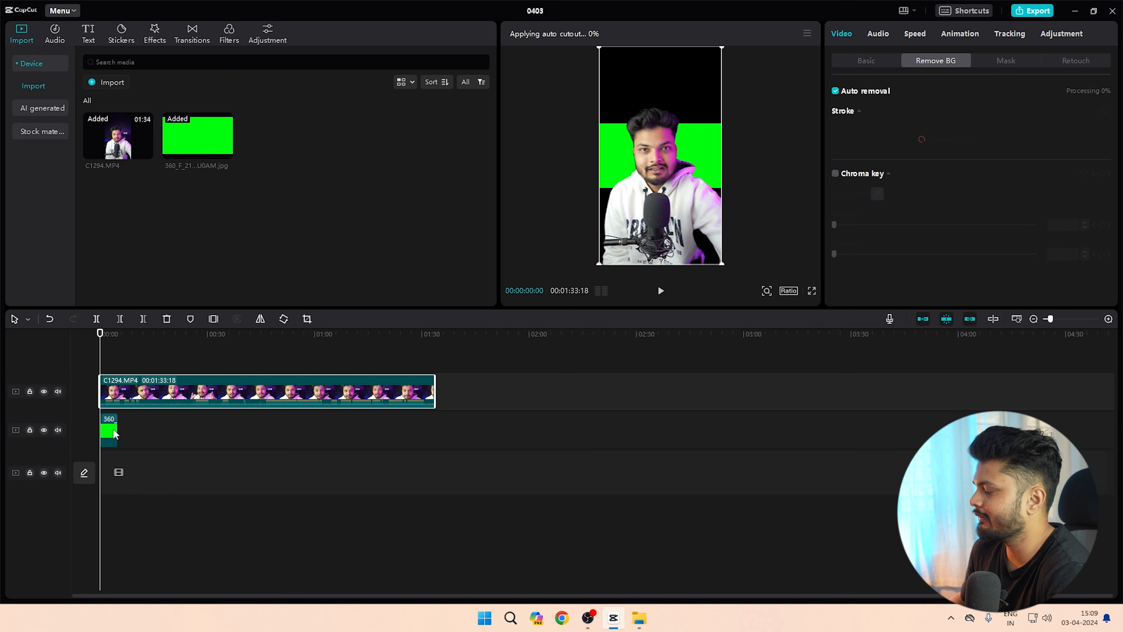
drag(118, 429, 435, 421)
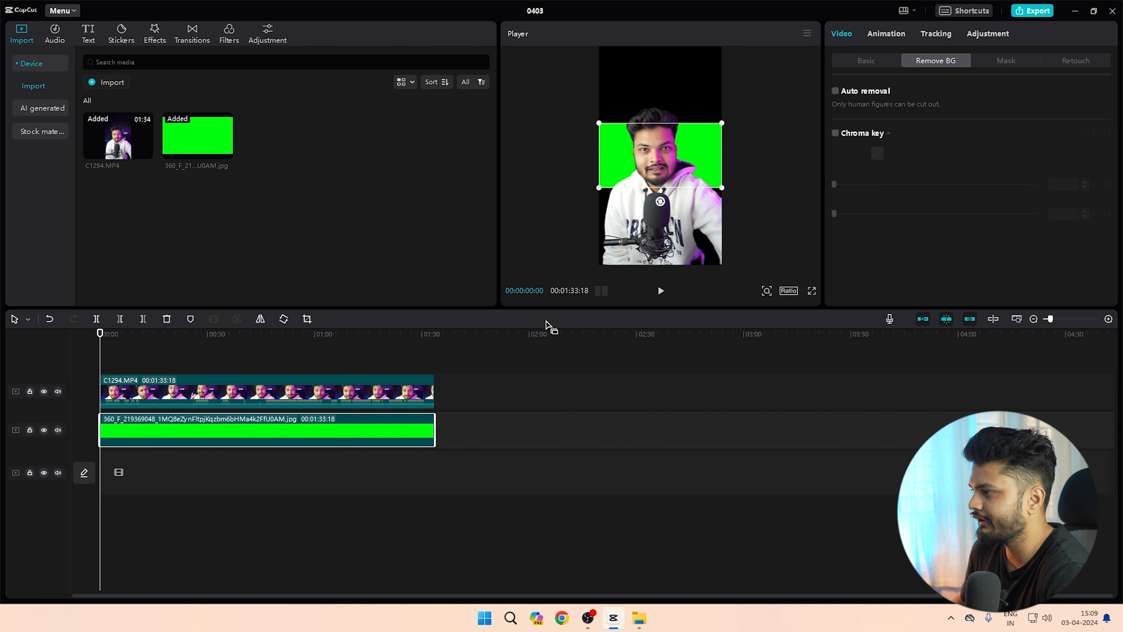
Rotate the green image to portrait orientation and enlarge it until it fills the frame.
drag(664, 205, 499, 171)
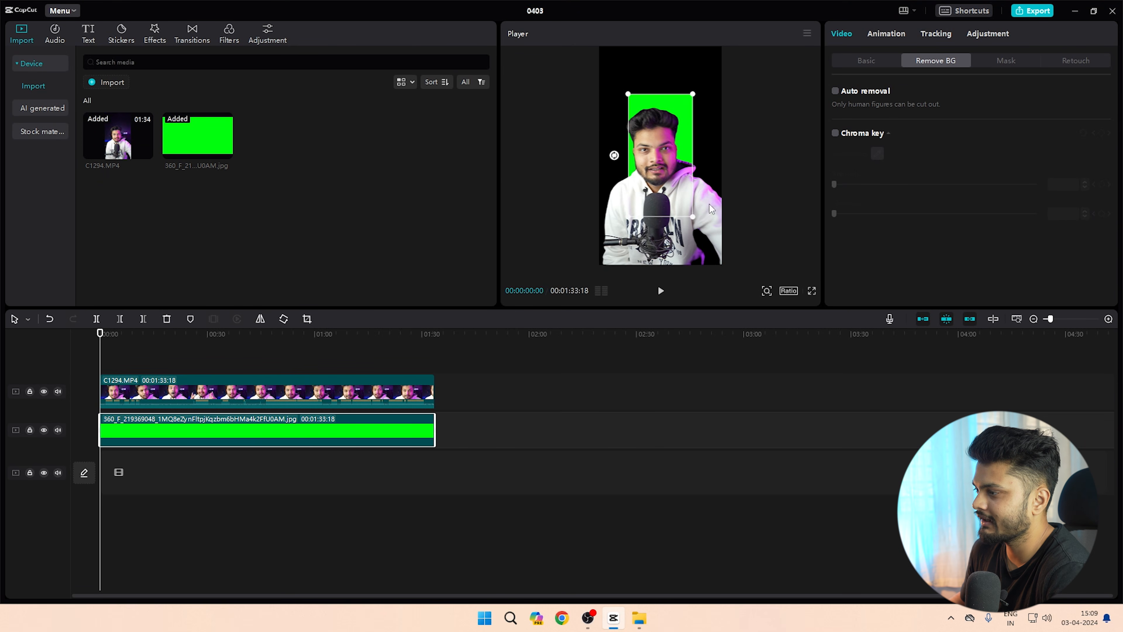
drag(690, 217, 790, 307)
click(770, 156)
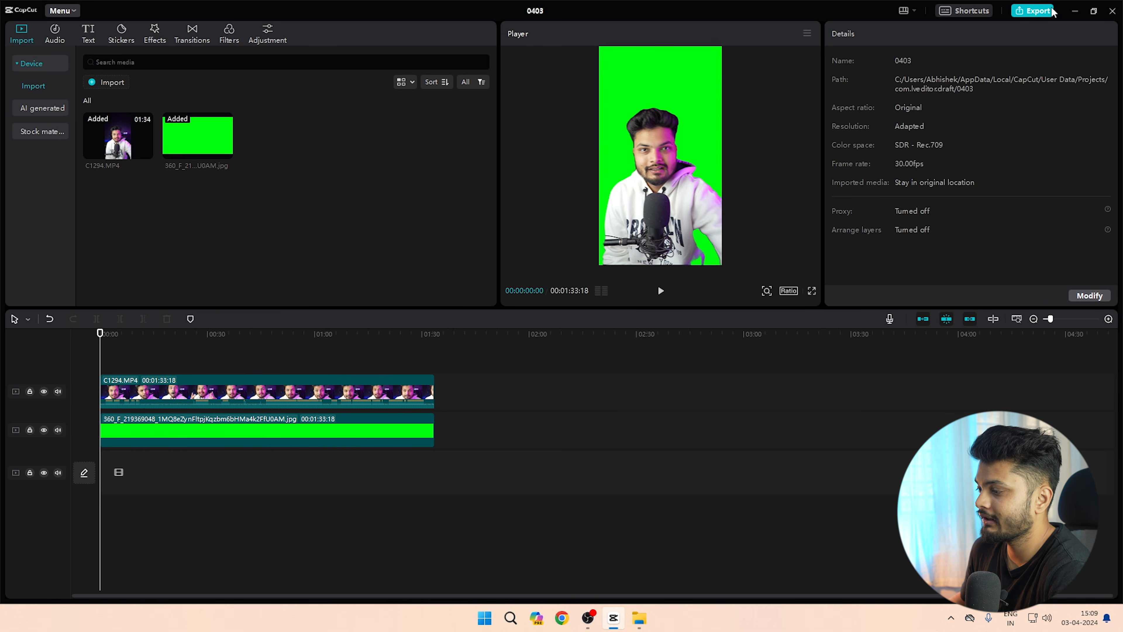
Export the green-screen video as 0403 in 4K, H.264, mp4 at 30fps, and close CapCut.
click(1032, 10)
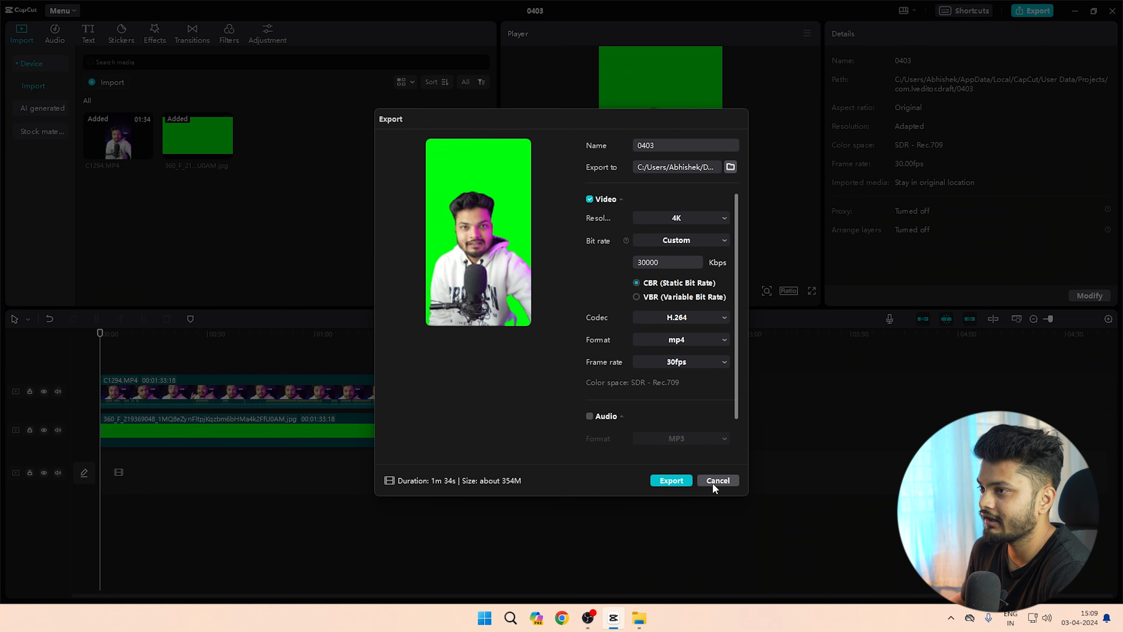
click(685, 481)
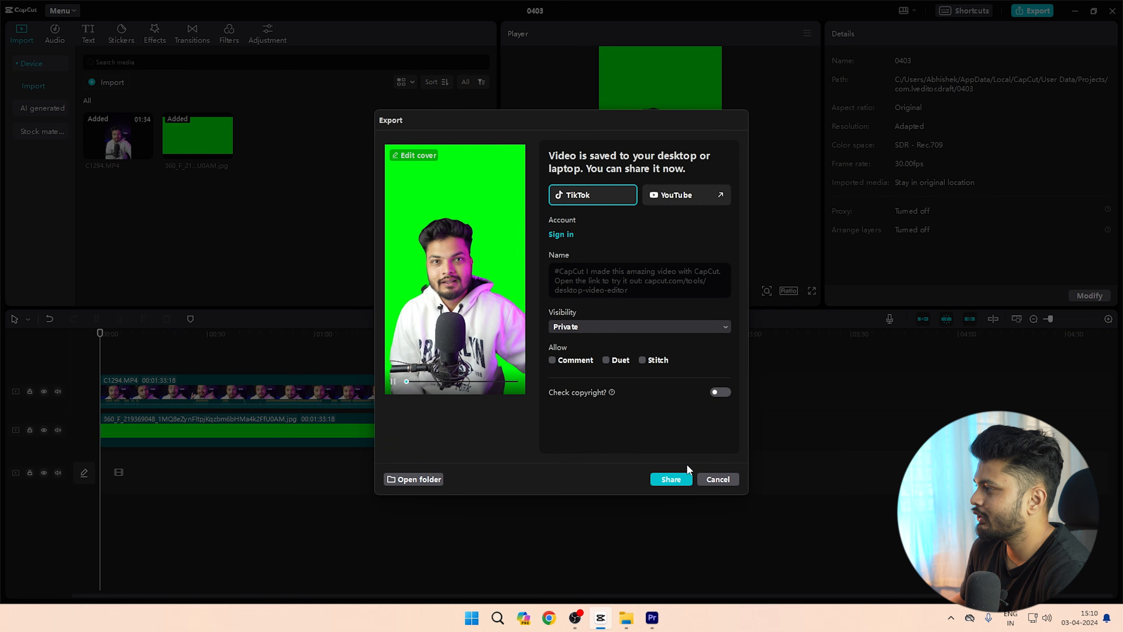
click(728, 481)
click(1112, 12)
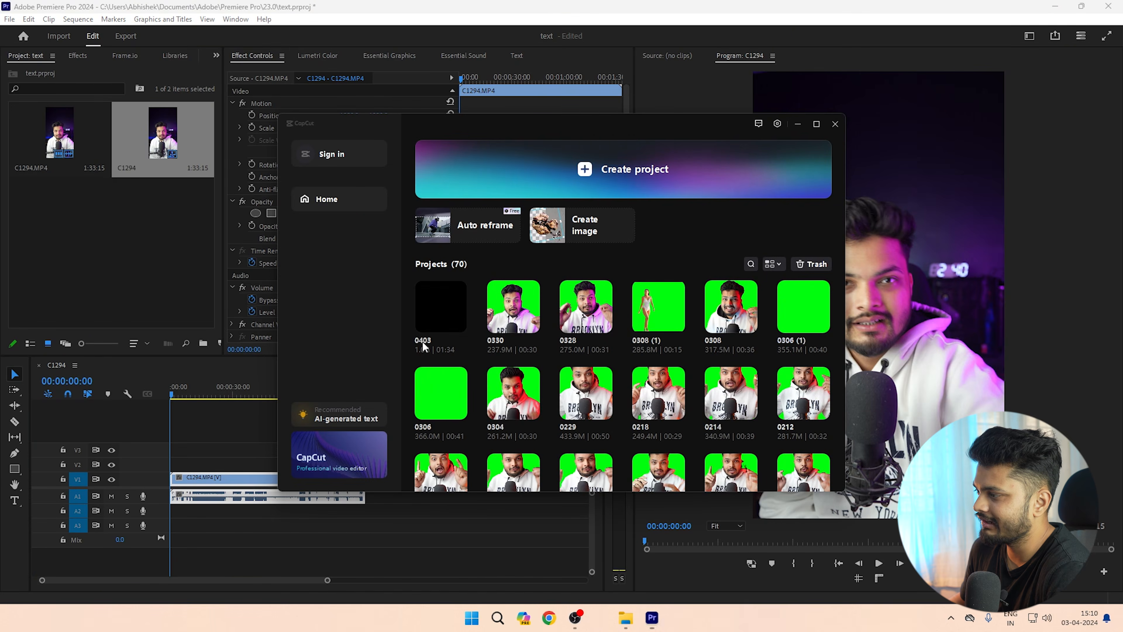
click(840, 120)
Bring 0403.mp4 from the desktop into the Premiere Pro sequence, placing its video on V3 above C1294.MP4.
click(637, 624)
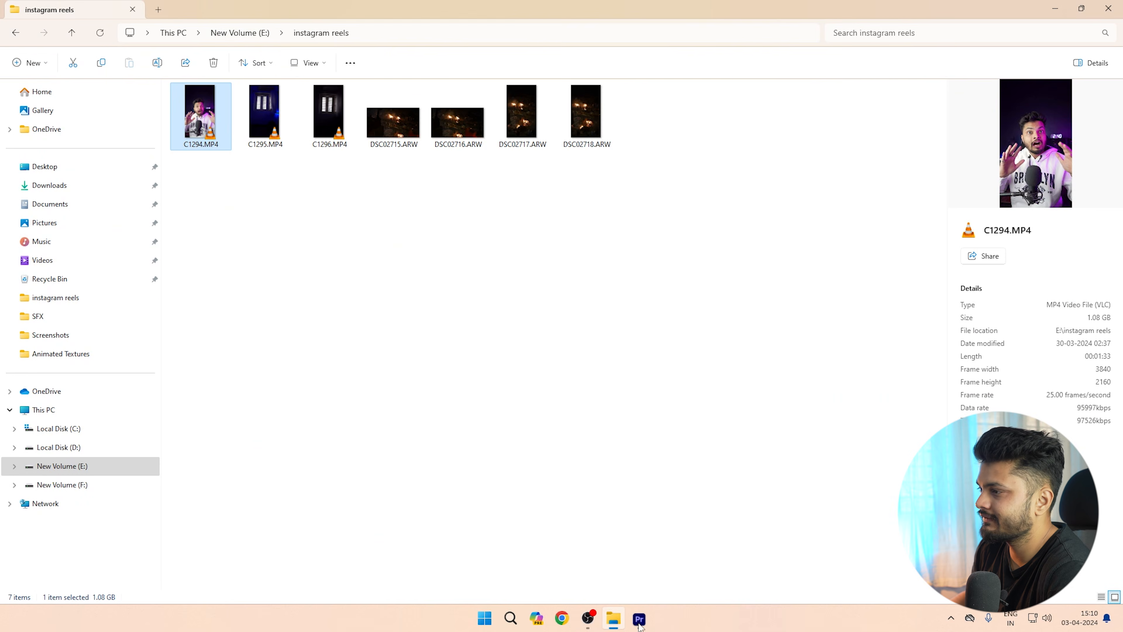
click(1055, 7)
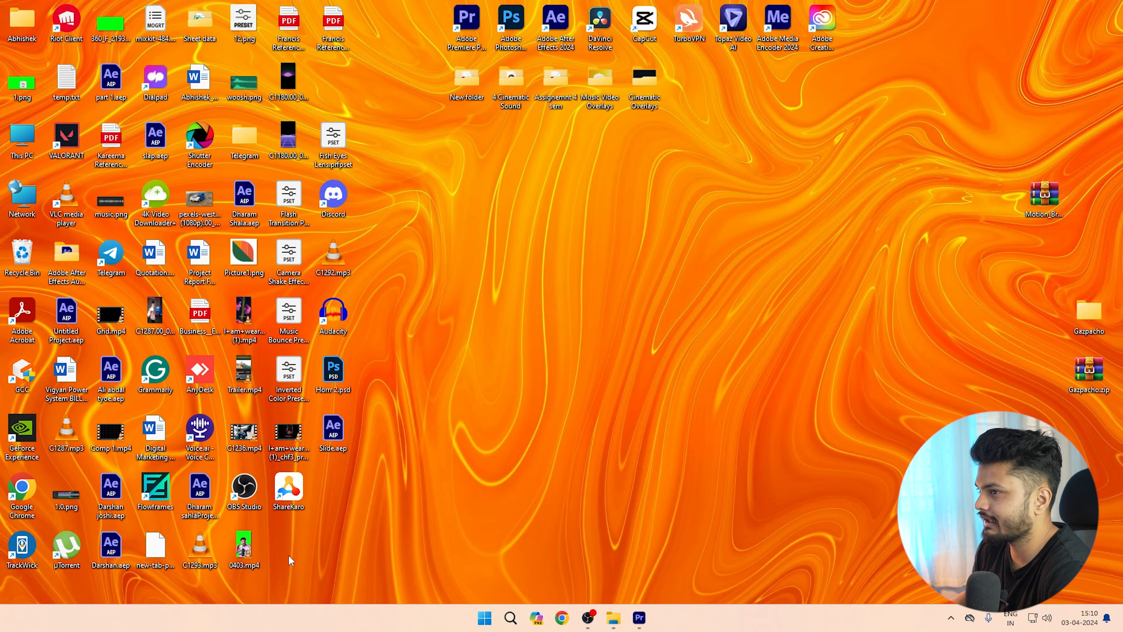
drag(245, 547, 174, 531)
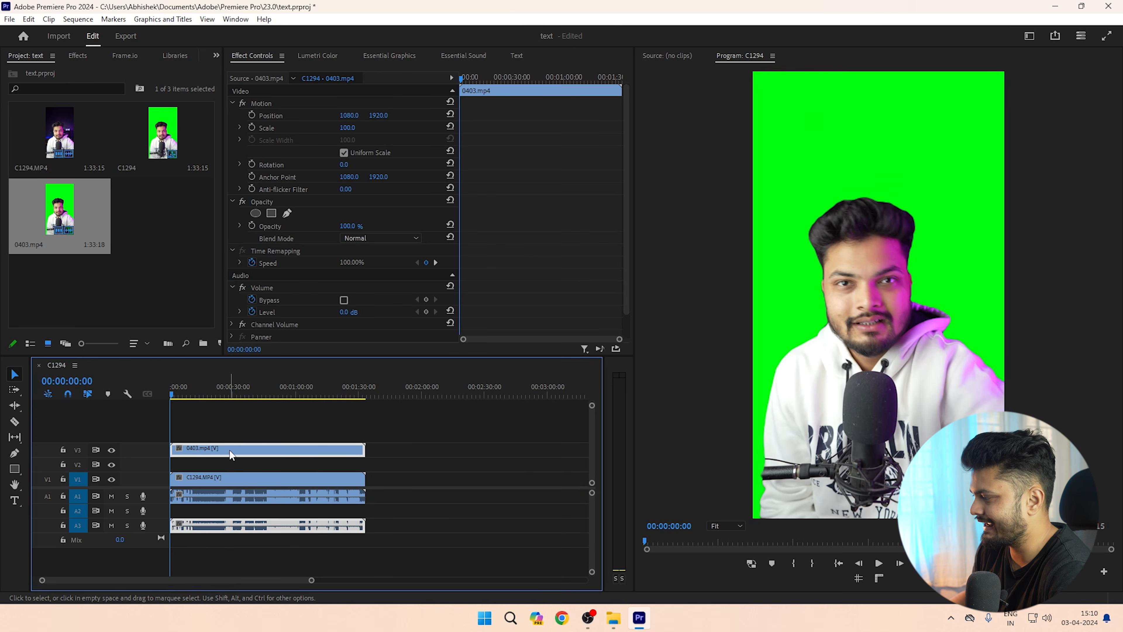
right_click(239, 529)
click(265, 217)
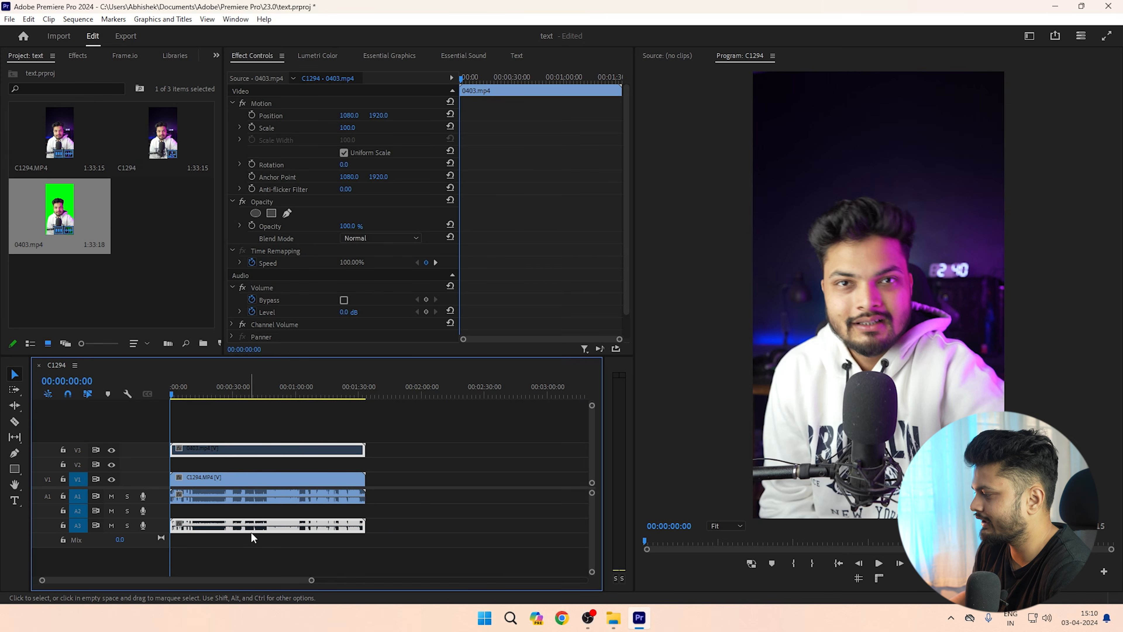
key(shift+e)
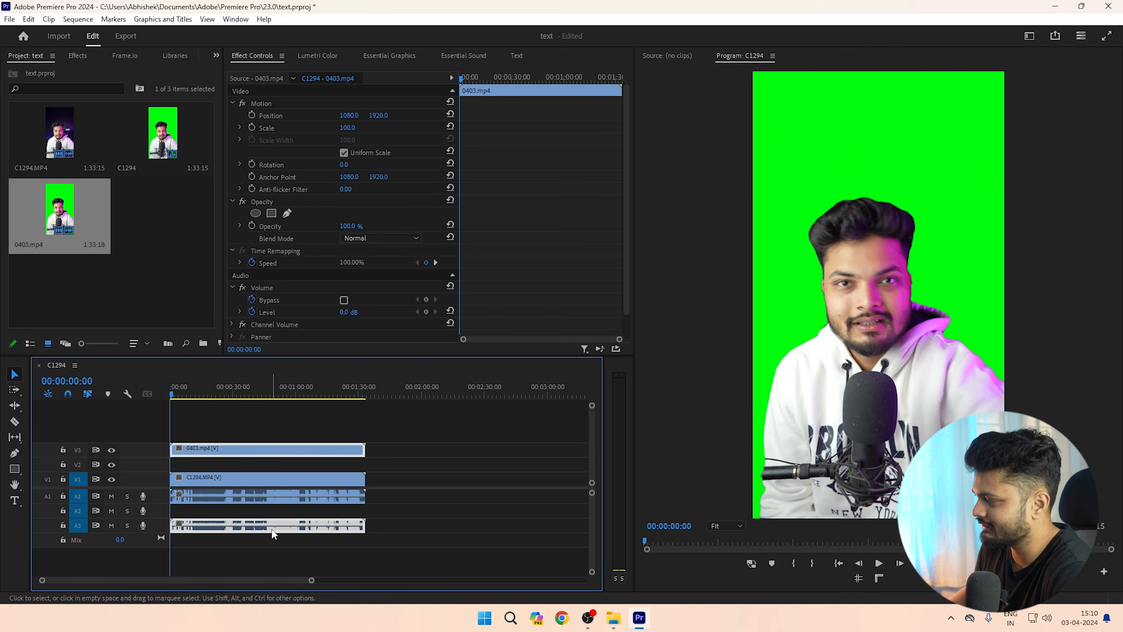
Unlink and delete the audio of the 0403.mp4 clip and move its video down to V2.
right_click(274, 533)
click(352, 222)
click(277, 529)
key(Delete)
mouse_move(262, 451)
mouse_down()
mouse_move(255, 478)
mouse_move(257, 465)
mouse_up()
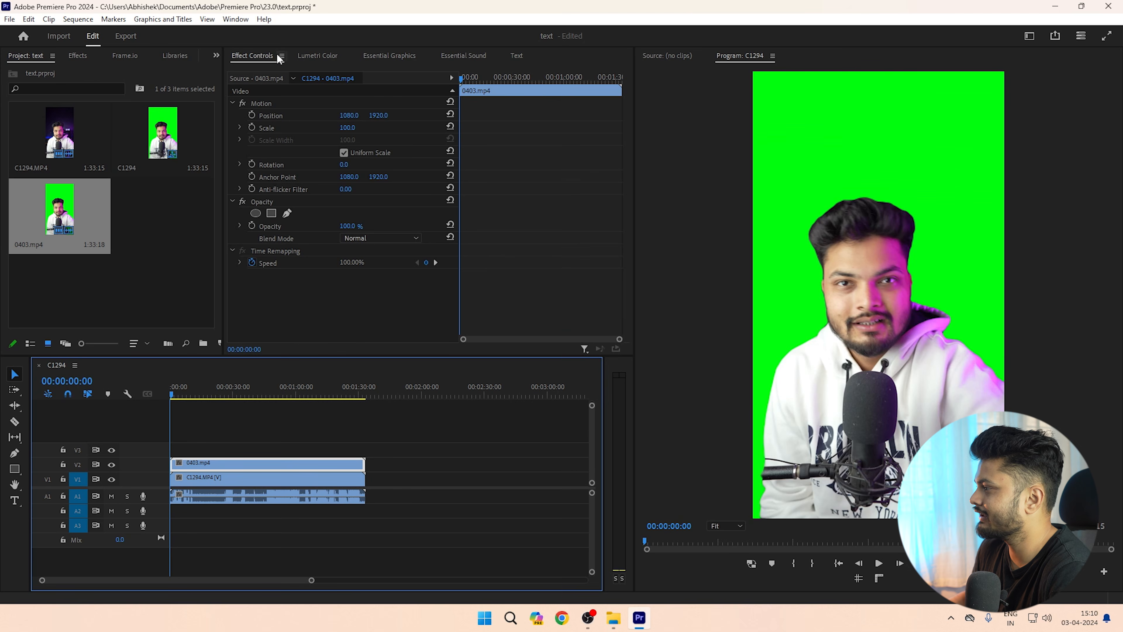
Apply the Ultra Key effect to the 0403.mp4 clip and place the clip back on V3.
click(78, 55)
click(58, 70)
text(ultr)
drag(64, 158, 269, 446)
click(272, 476)
Sample the green background as the Ultra Key key color and set the effect's Setting to Relaxed.
click(361, 325)
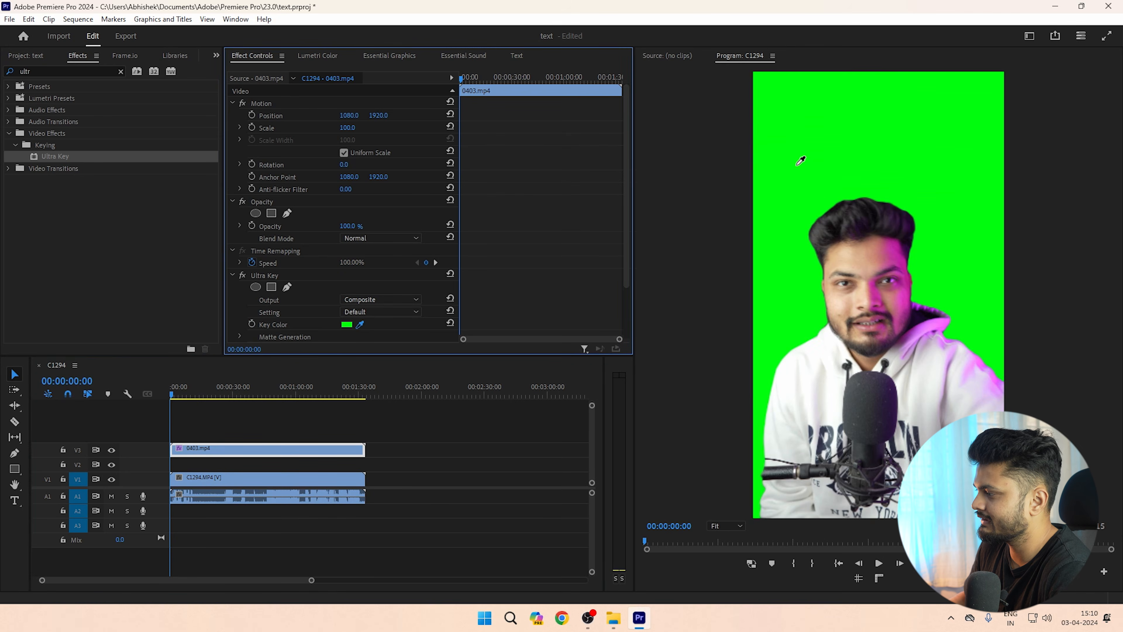
click(800, 158)
click(383, 311)
click(383, 337)
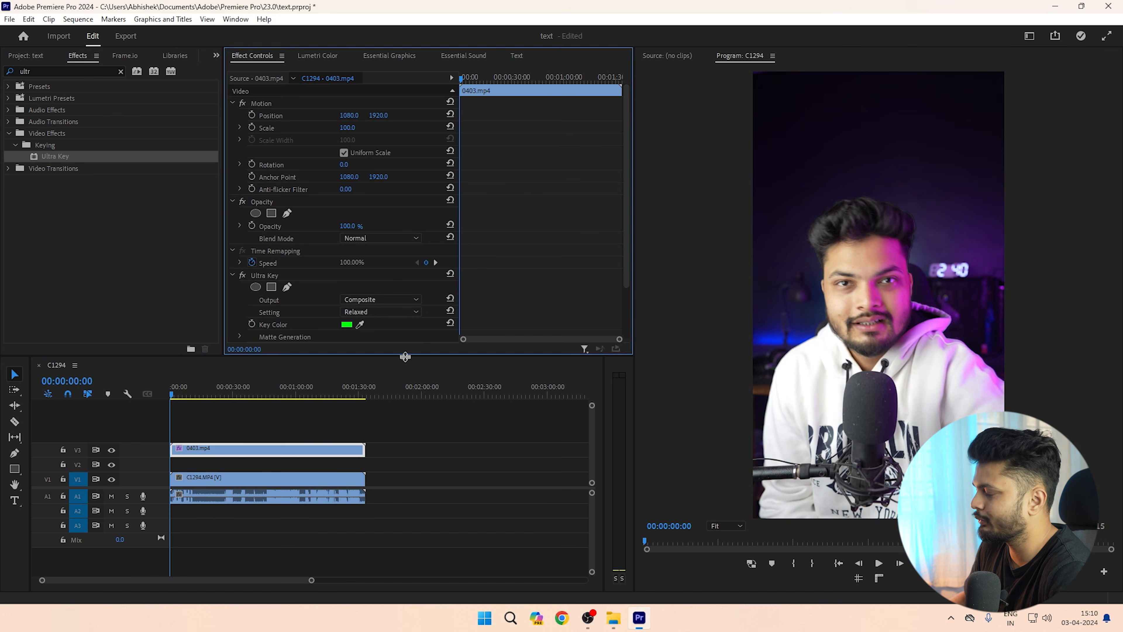
click(345, 423)
click(217, 453)
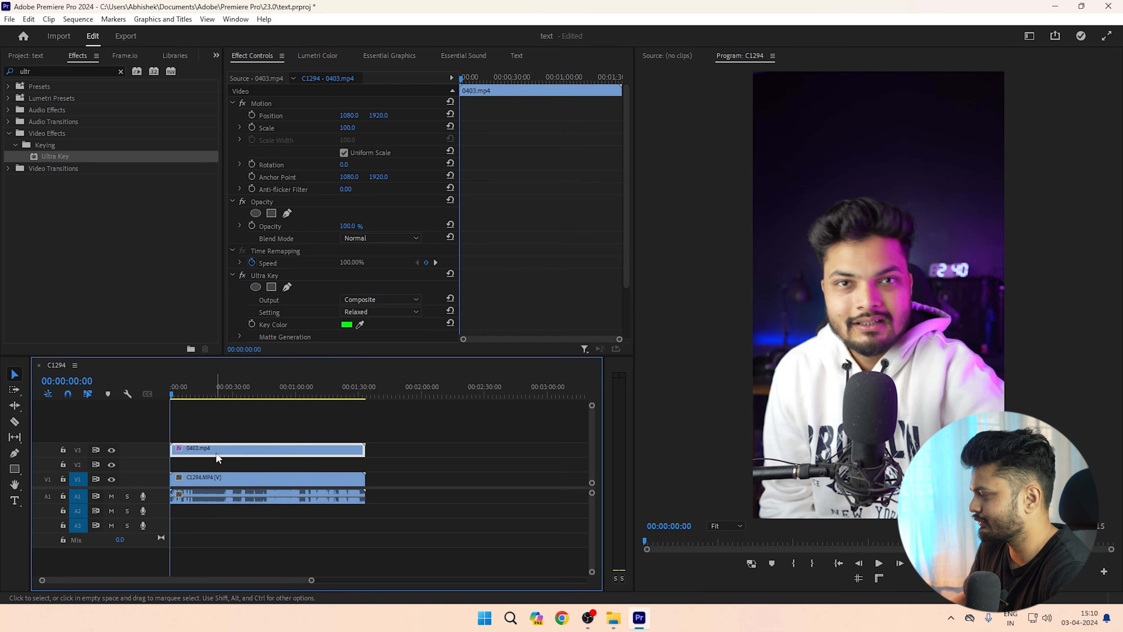
Add a text graphic reading TEXT above the person's head and enlarge its font size to about 242.
click(14, 500)
click(831, 181)
text(TEXT)
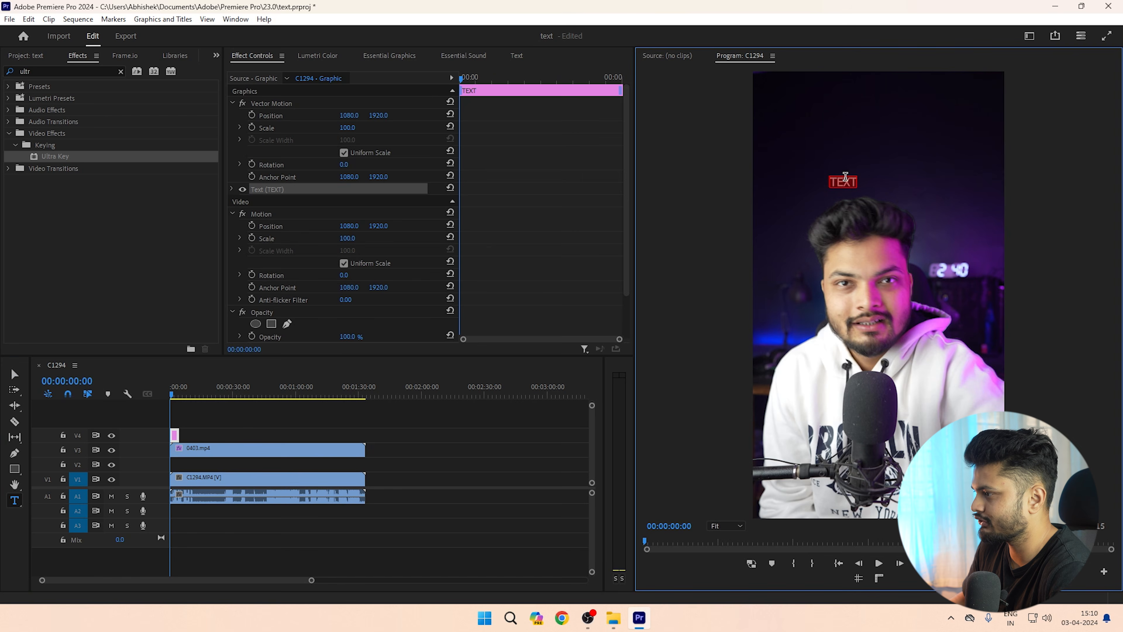
click(396, 61)
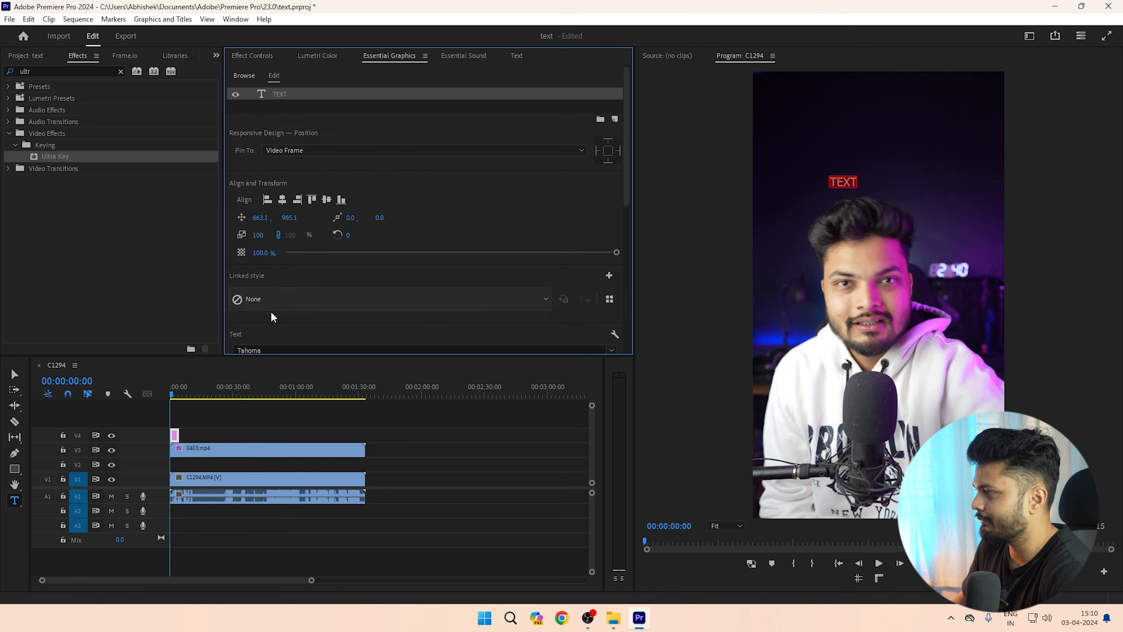
click(260, 348)
click(653, 221)
scroll(652, 222, down, 1)
drag(627, 169, 633, 235)
drag(522, 267, 534, 267)
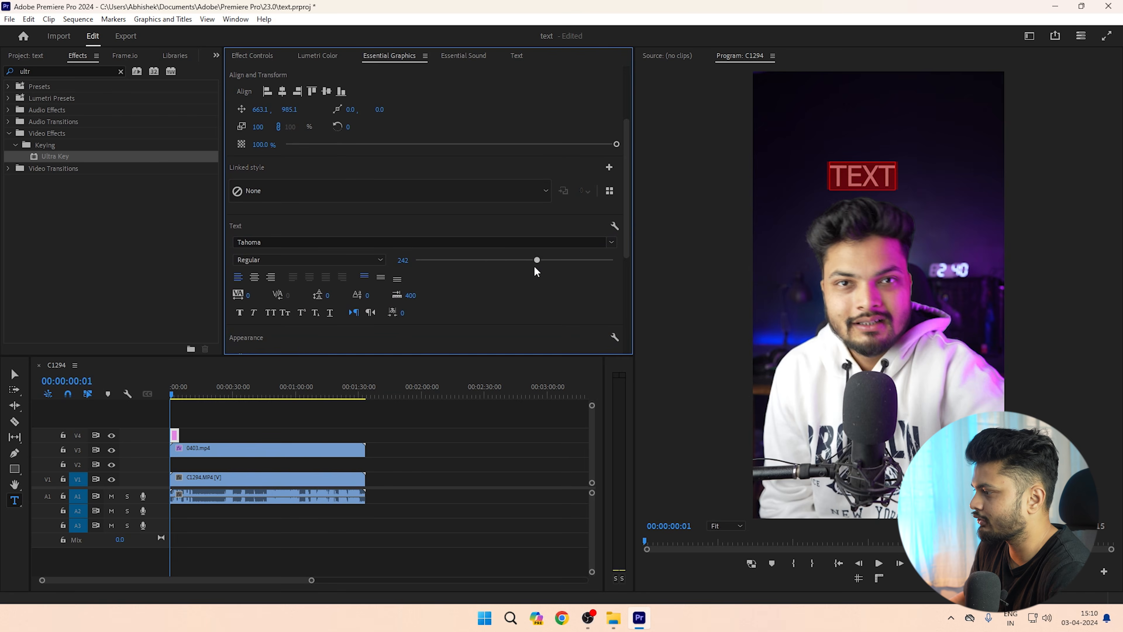
Set the TEXT font to Montserrat Black at size 400 and center it horizontally in the frame.
click(273, 241)
text(m)
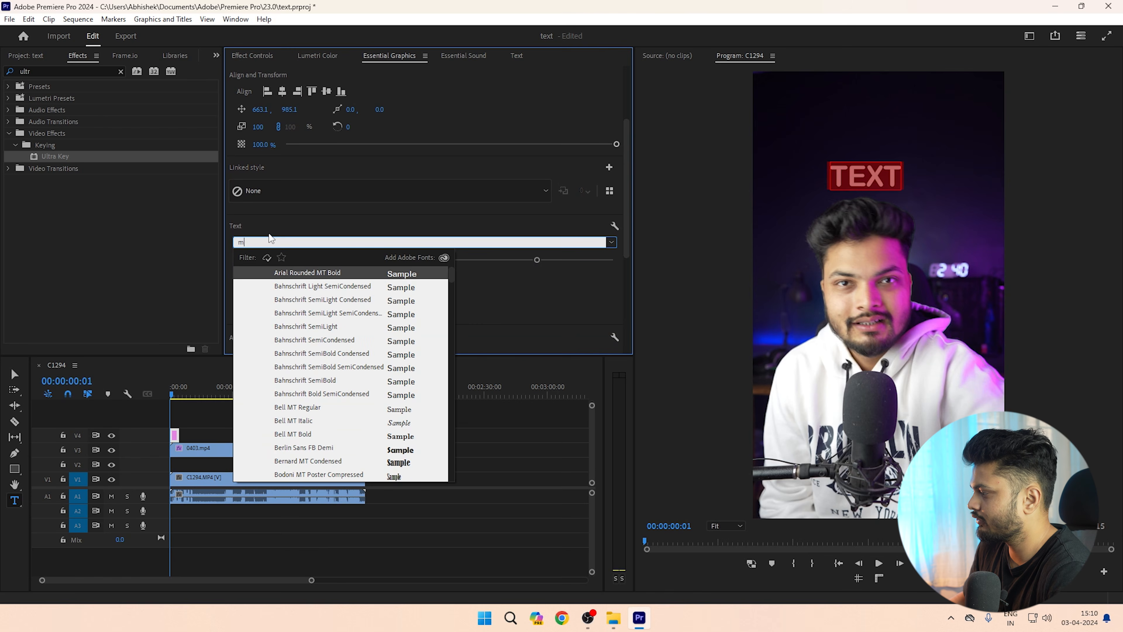
text(ont)
click(325, 299)
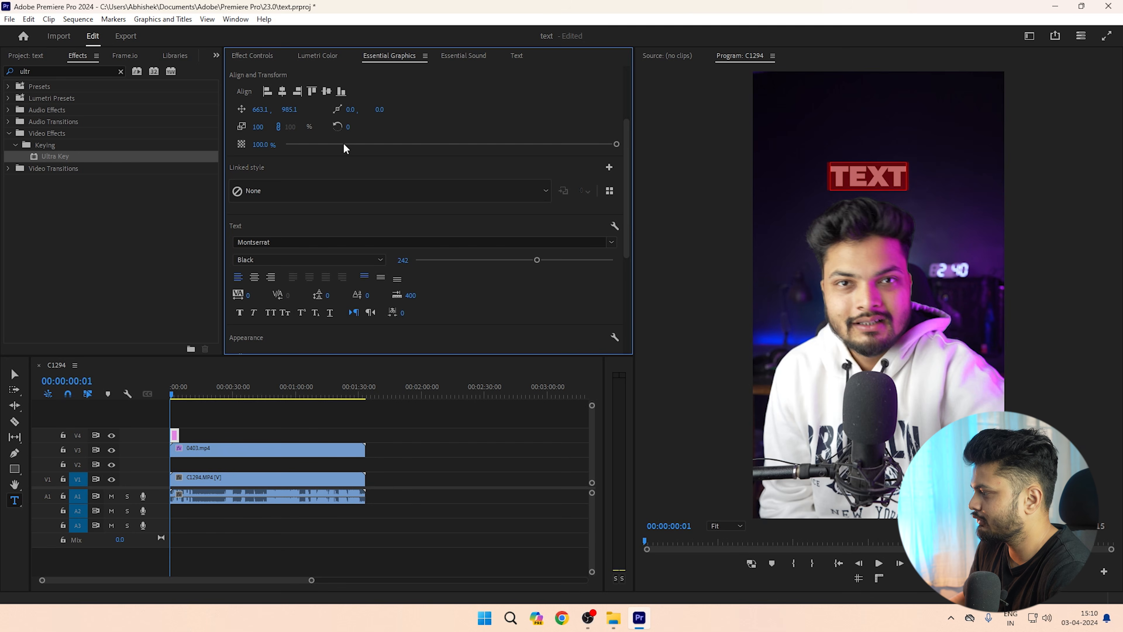
drag(537, 260, 621, 268)
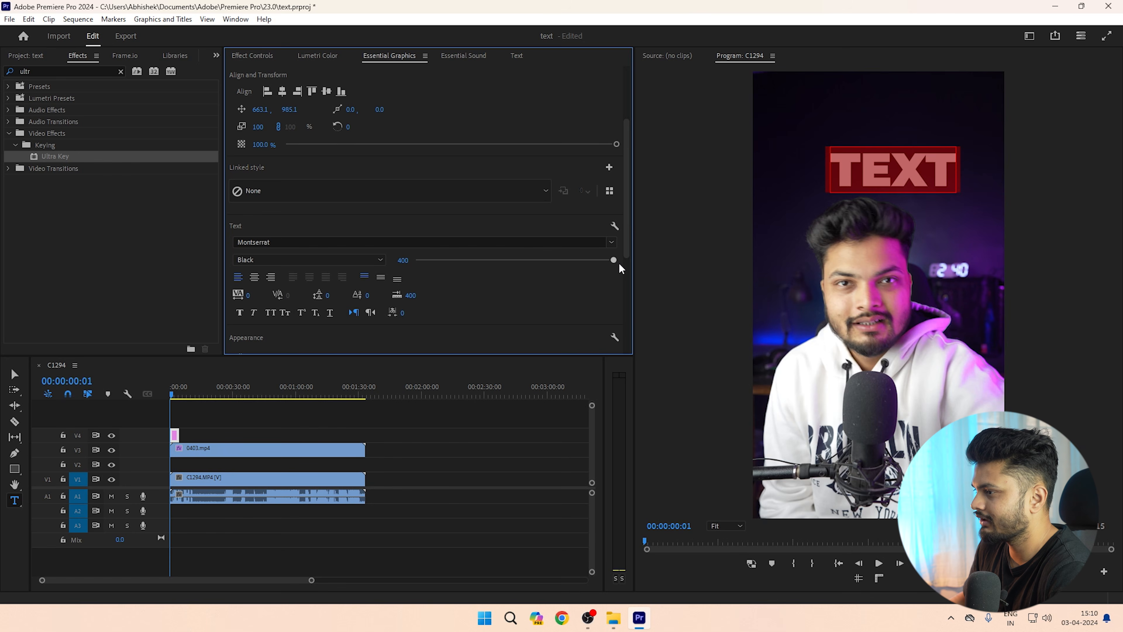
click(282, 91)
Move the TEXT graphic to V2 between C1294.MP4 and 0403.mp4 and extend it past the one-minute mark.
drag(174, 428, 308, 463)
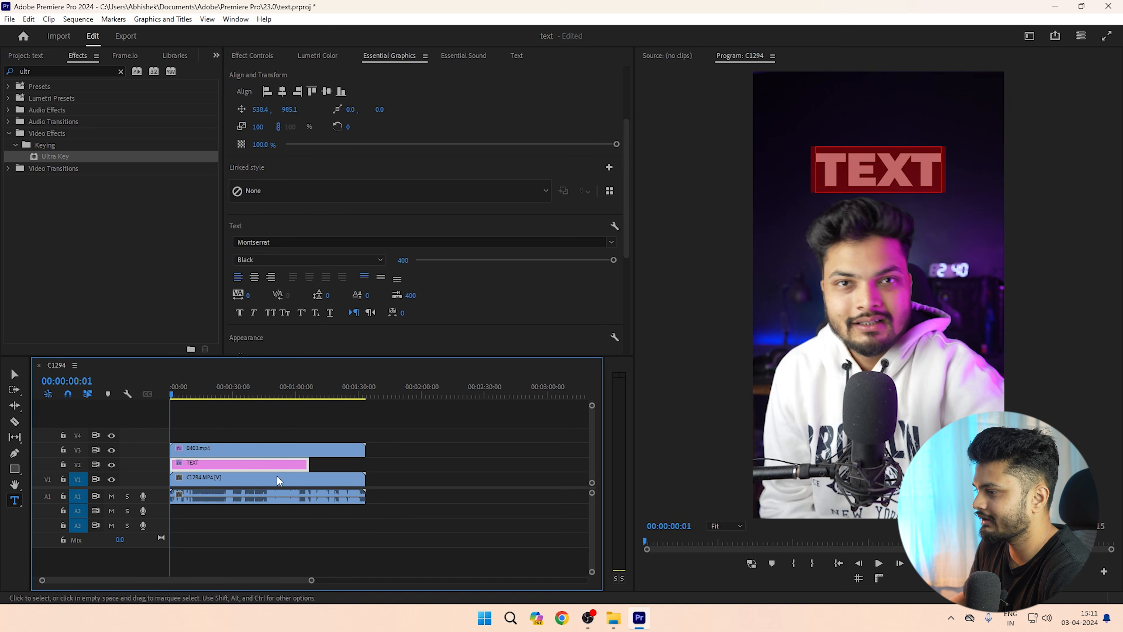
drag(175, 391, 187, 392)
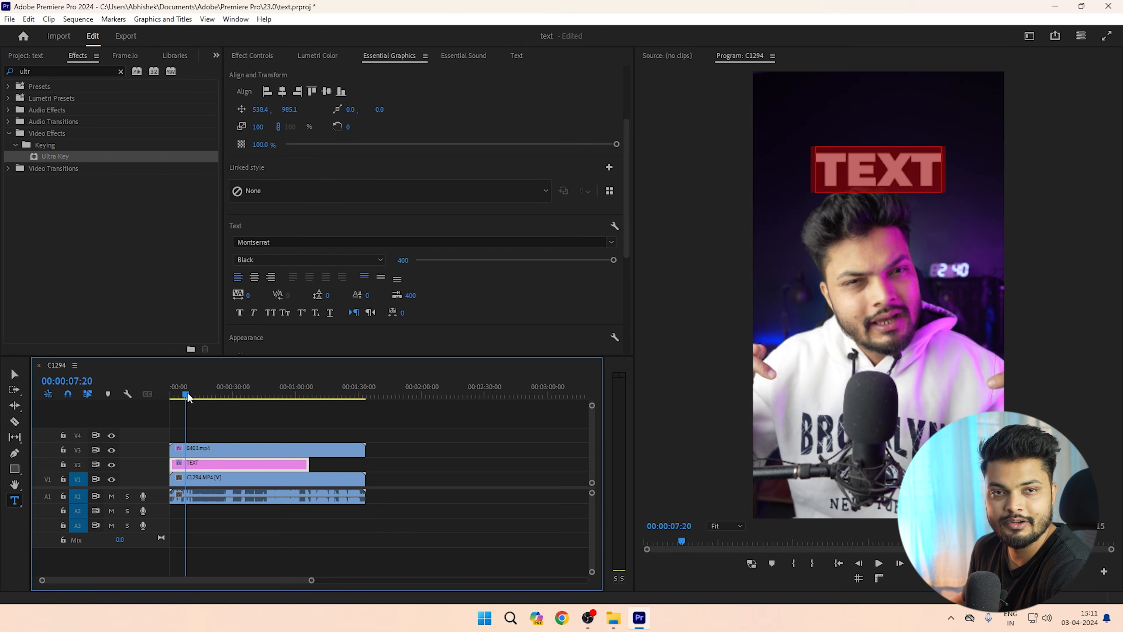
Lower the TEXT graphic behind the head with a vertical position of 2090 and play the sequence from the start.
click(523, 441)
click(239, 463)
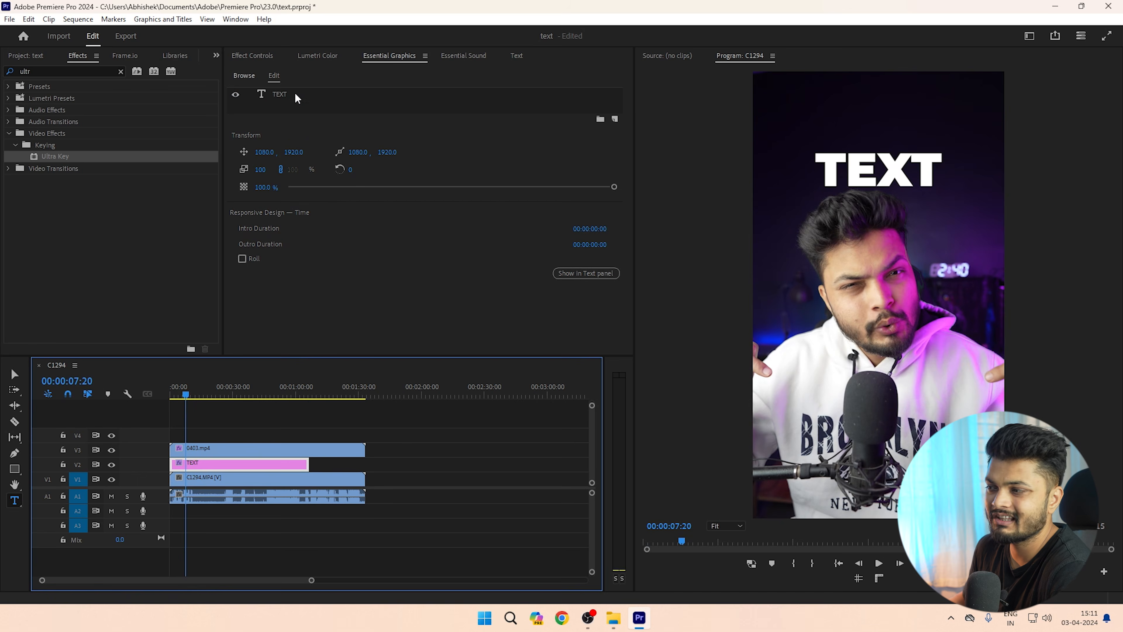
drag(294, 152, 356, 152)
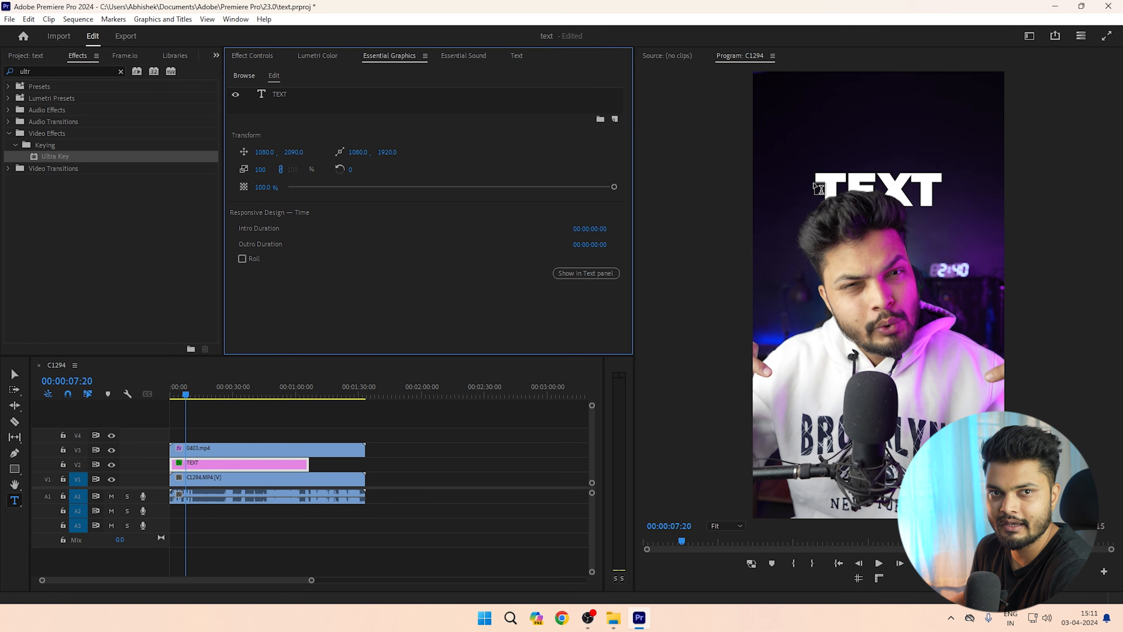
drag(186, 394, 125, 392)
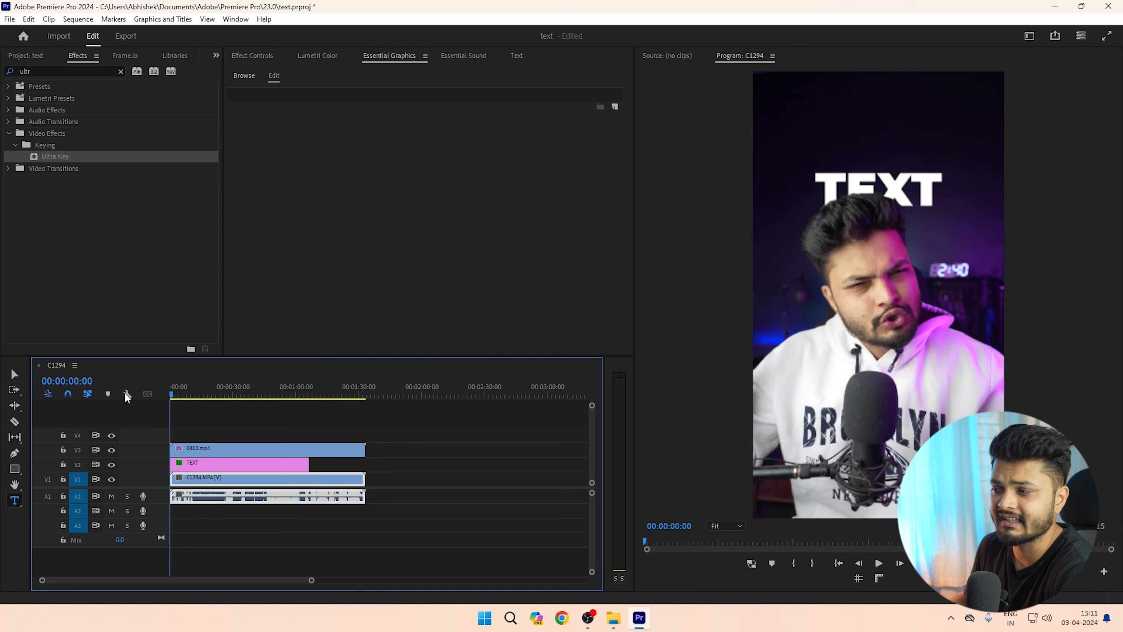
key(space)
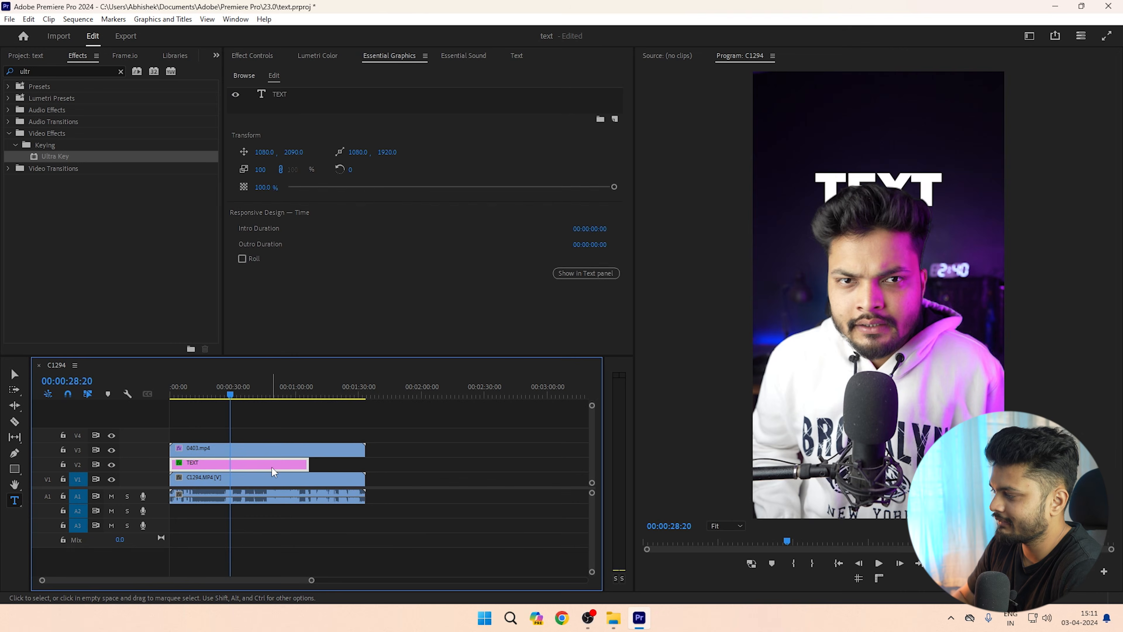
Remove the TEXT and 0403.mp4 clips from the timeline and duplicate the C1294.MP4 video onto V3.
key(ctrl+z)
key(ctrl+z)
click(279, 481)
drag(279, 480, 279, 449)
Replace the C1294.MP4 clip on V3 with an After Effects composition, saving the project on the desktop as Text Project.
right_click(278, 449)
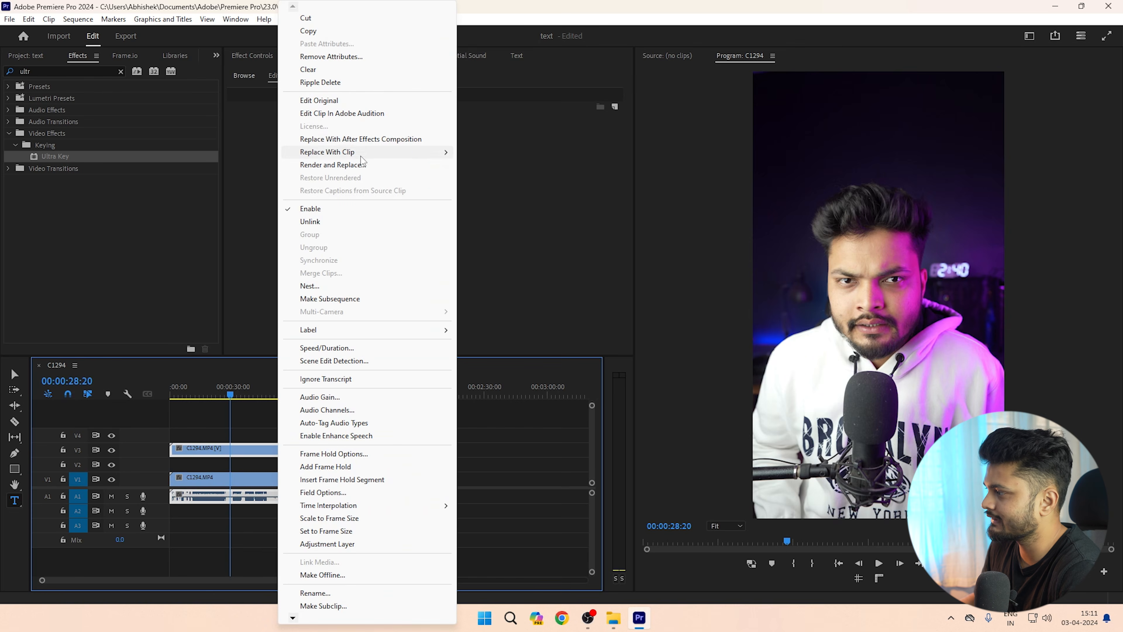
click(359, 138)
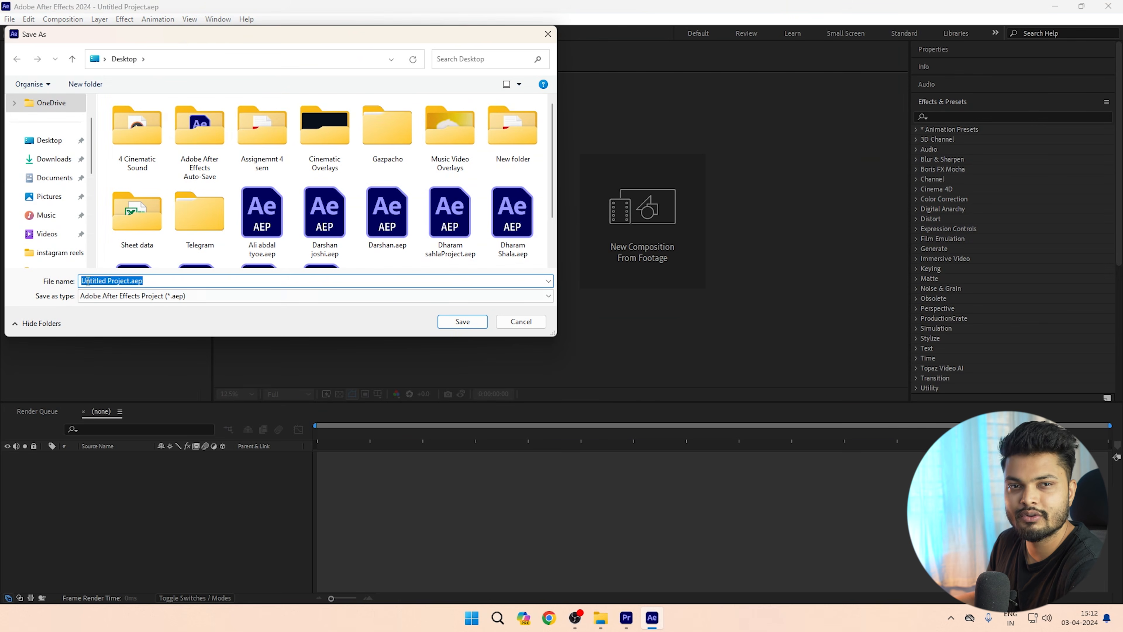
text(Text Project)
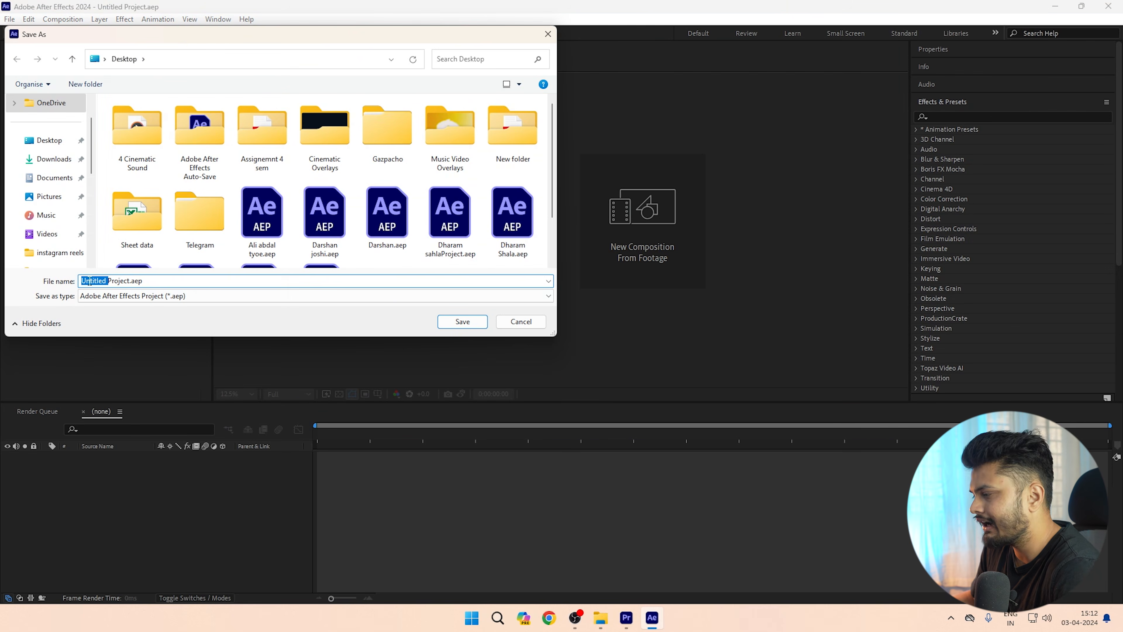
click(469, 321)
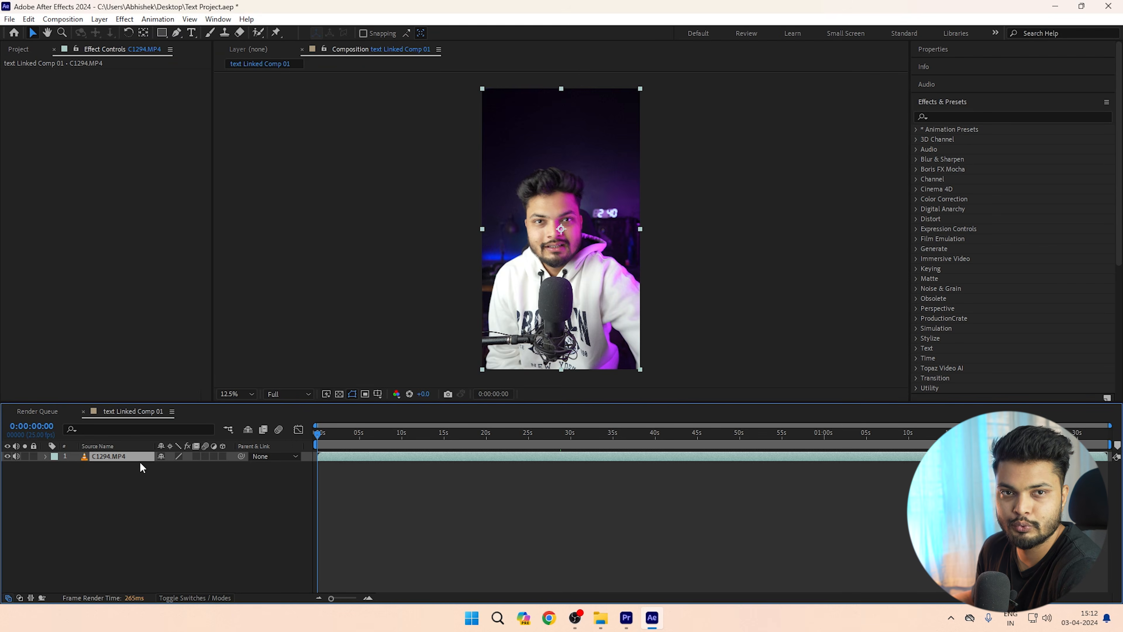
Open the C1294.MP4 layer for Roto Brush and paint foreground strokes over the person's face, hair, shoulders and hoodie.
click(257, 34)
double_click(547, 230)
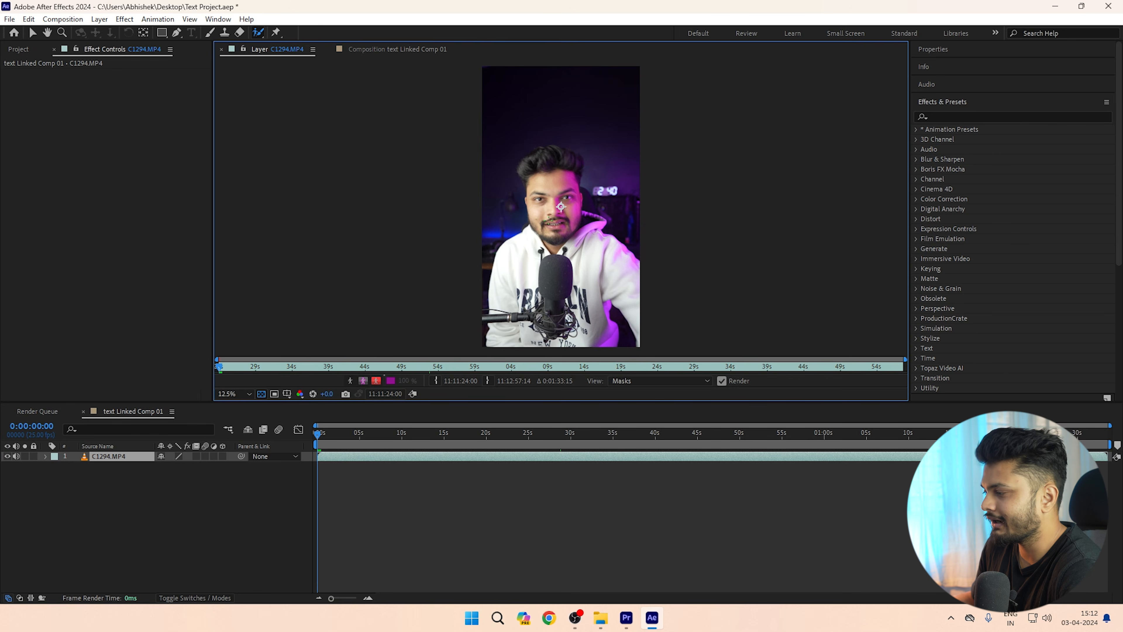
drag(552, 169, 548, 279)
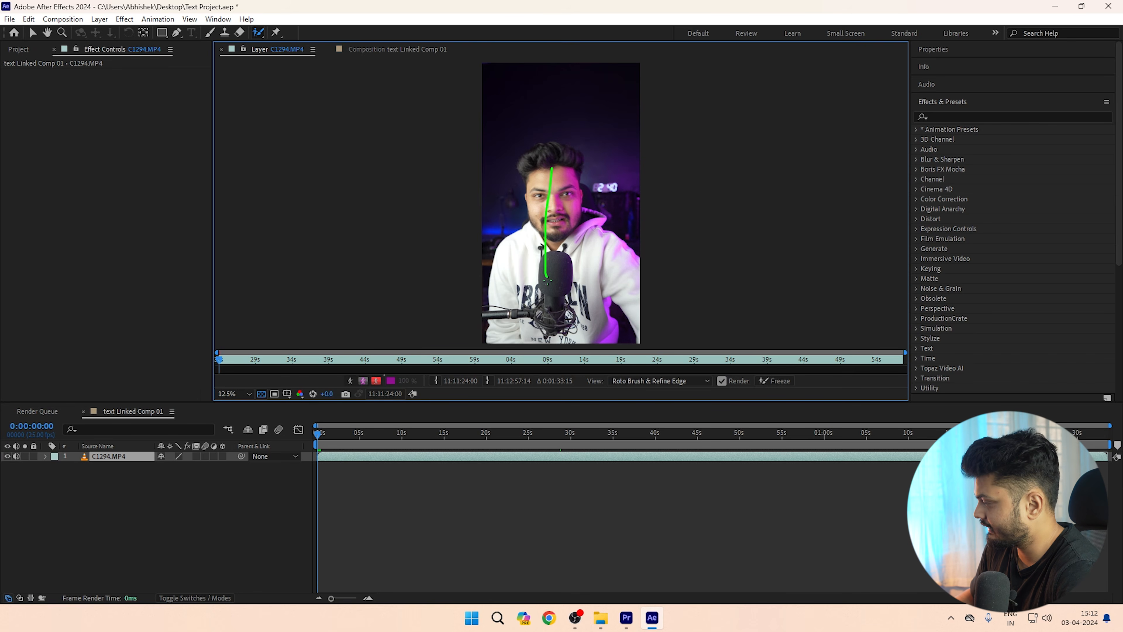
drag(531, 152, 577, 174)
drag(605, 252, 631, 294)
drag(520, 275, 512, 325)
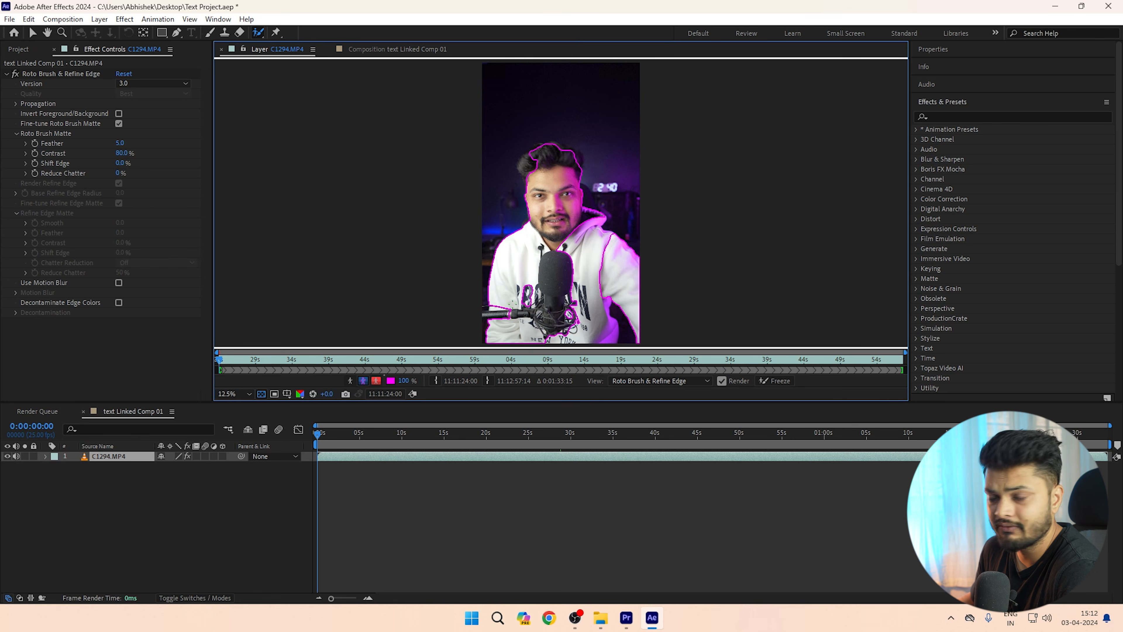
Extend the Roto Brush selection over the hoodie and microphone with another foreground stroke.
click(664, 330)
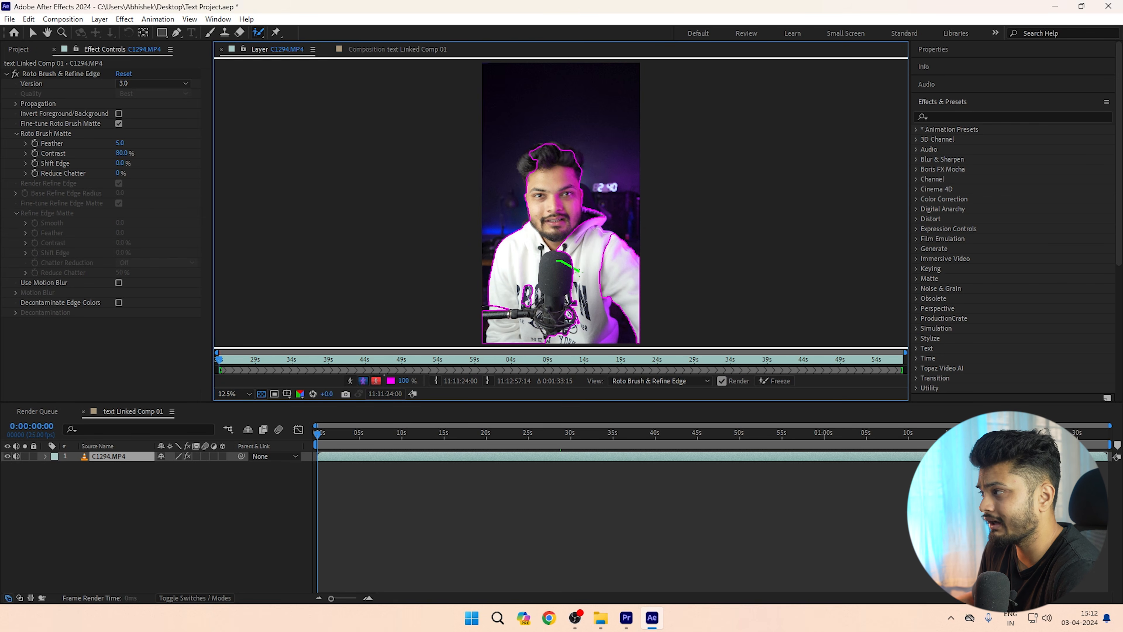
mouse_move(513, 296)
mouse_down()
mouse_move(579, 295)
mouse_move(552, 337)
mouse_up()
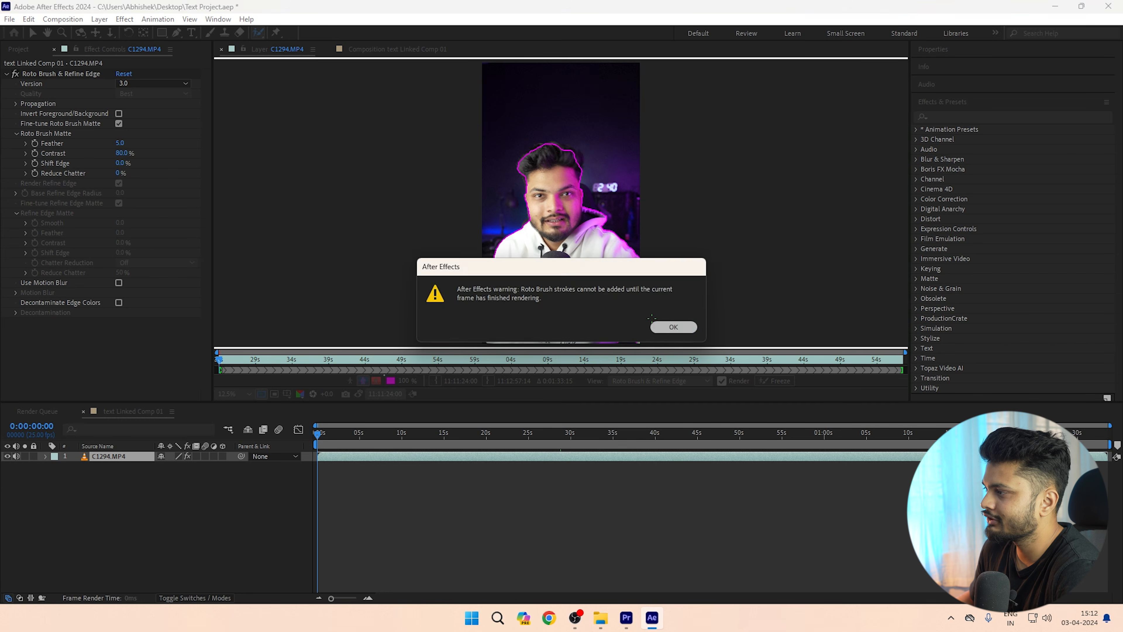
click(674, 328)
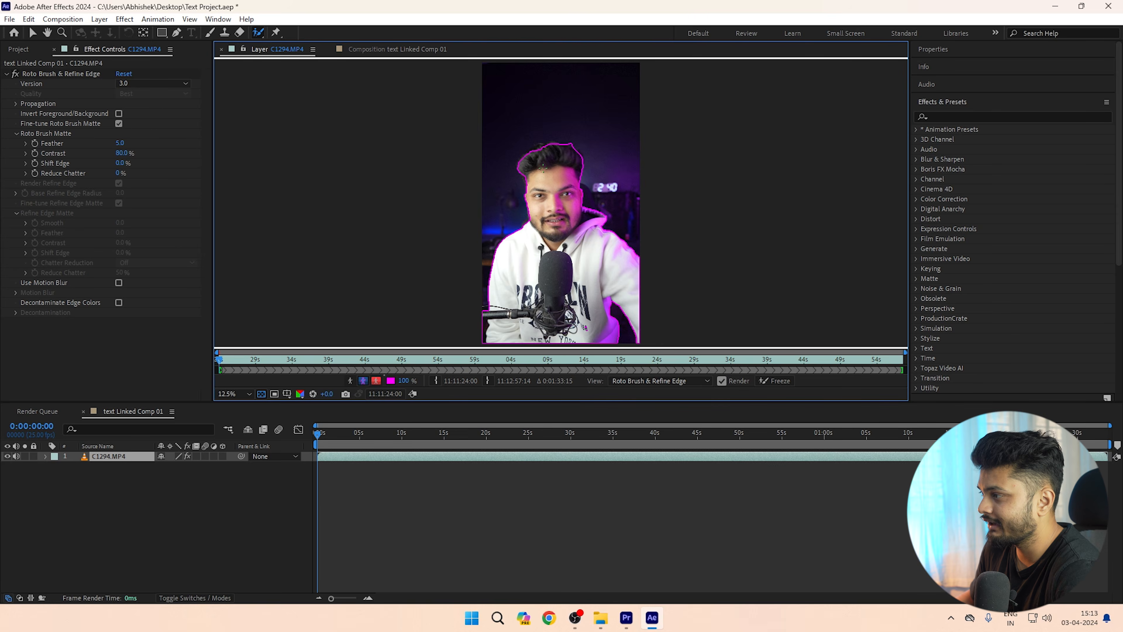
Add the missing hair at the top of the head to the Roto Brush selection and freeze the matte.
scroll(561, 177, up, 1)
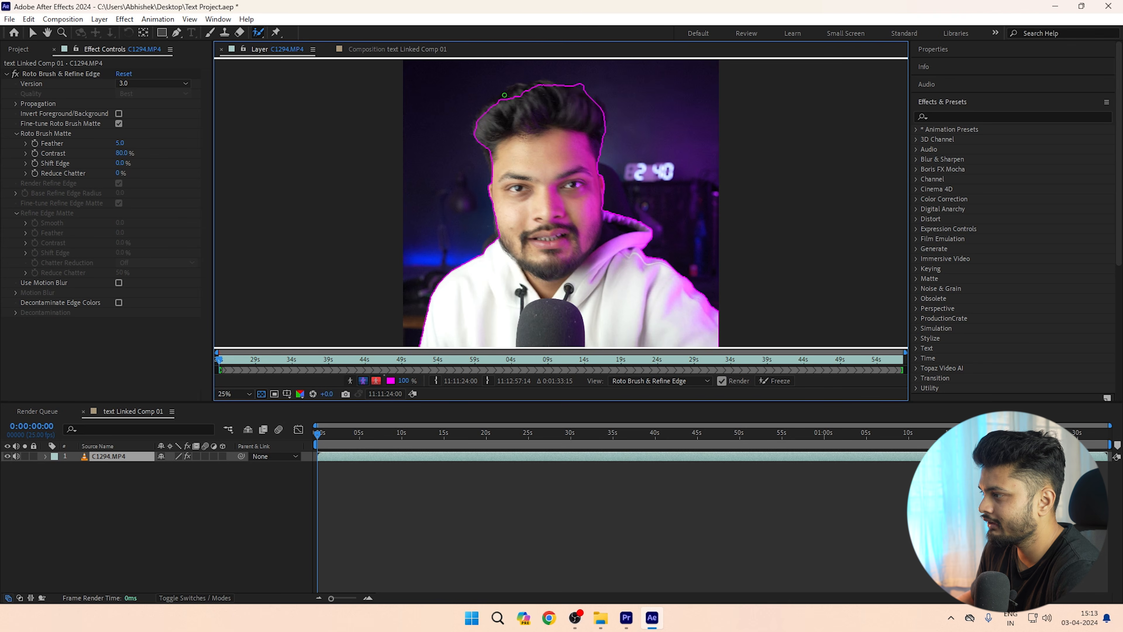
drag(521, 93, 533, 85)
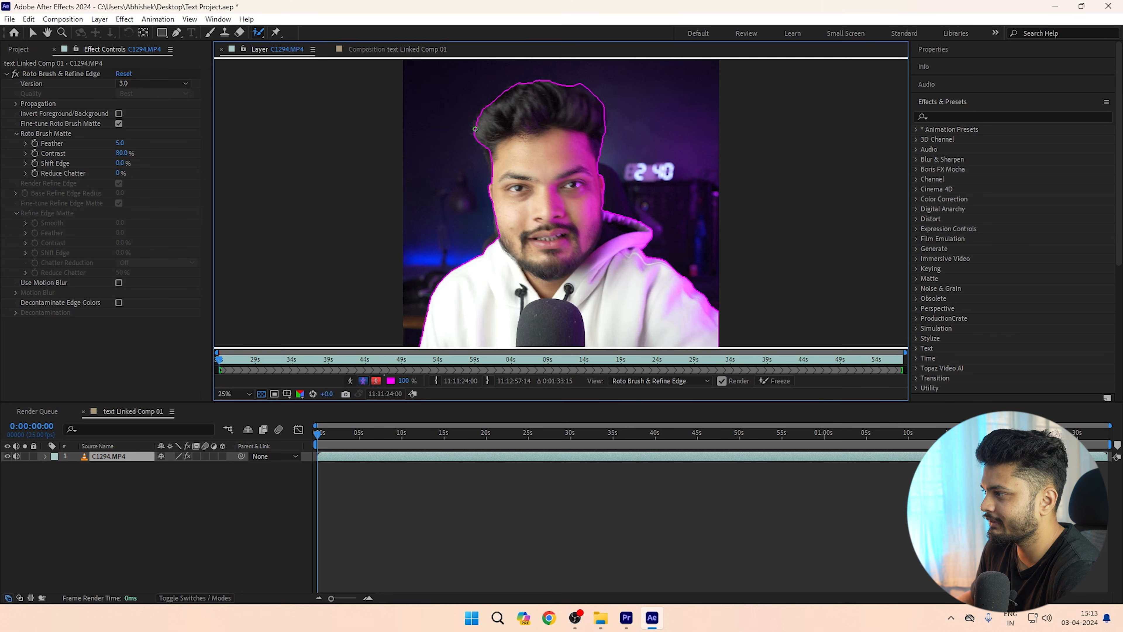
scroll(528, 167, down, 1)
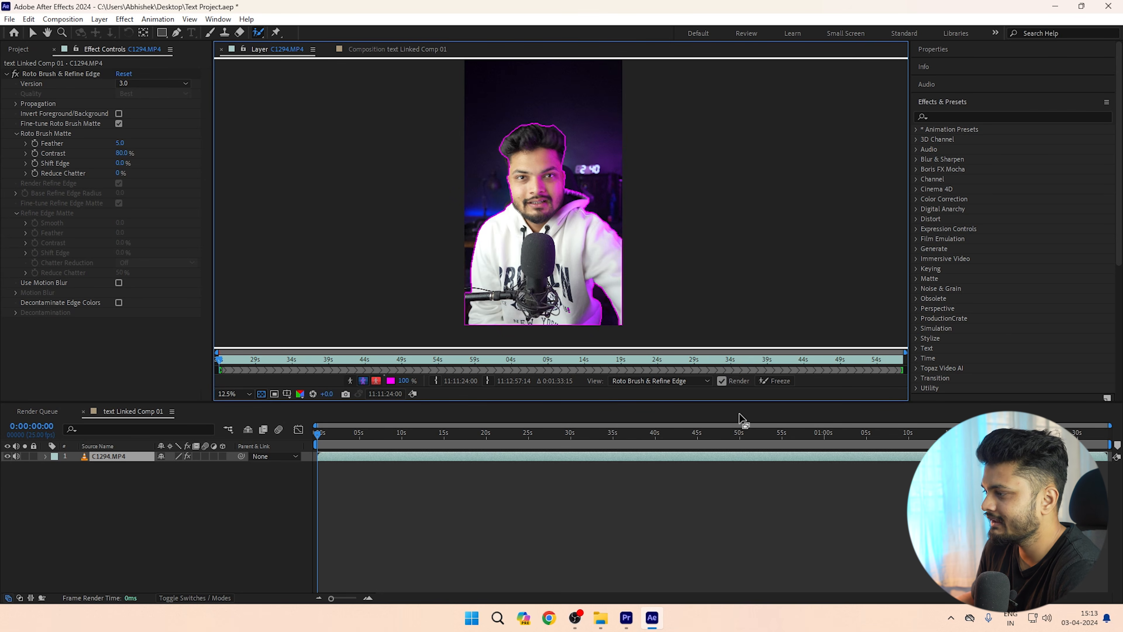
click(780, 381)
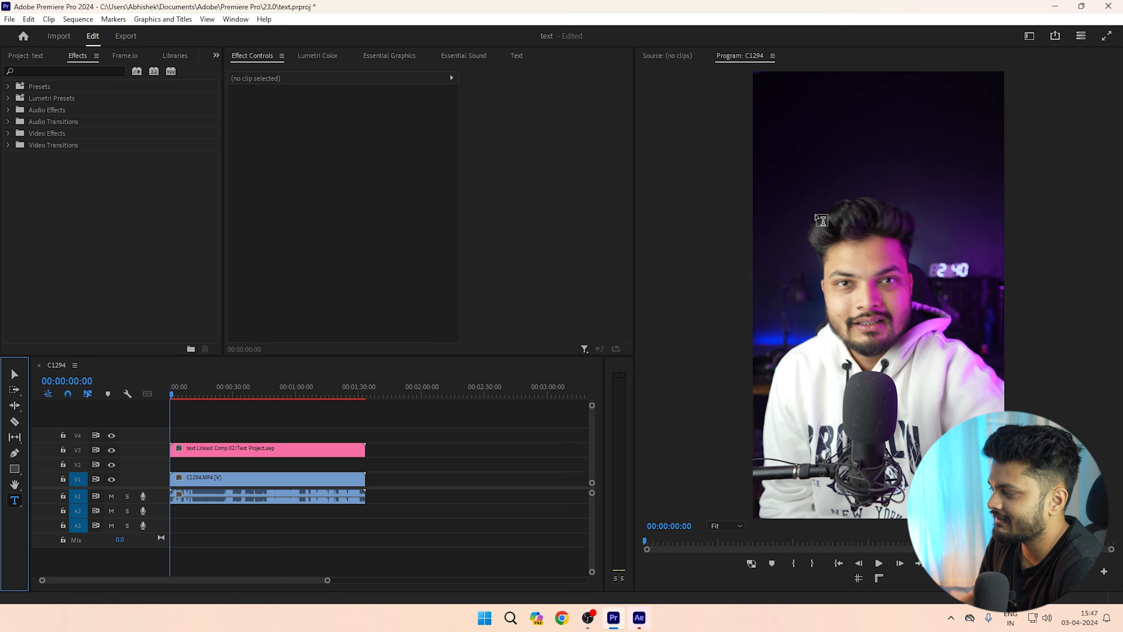
In Premiere Pro, add a text graphic reading TEXT above the person's head and set its font to Montserrat Black.
click(818, 197)
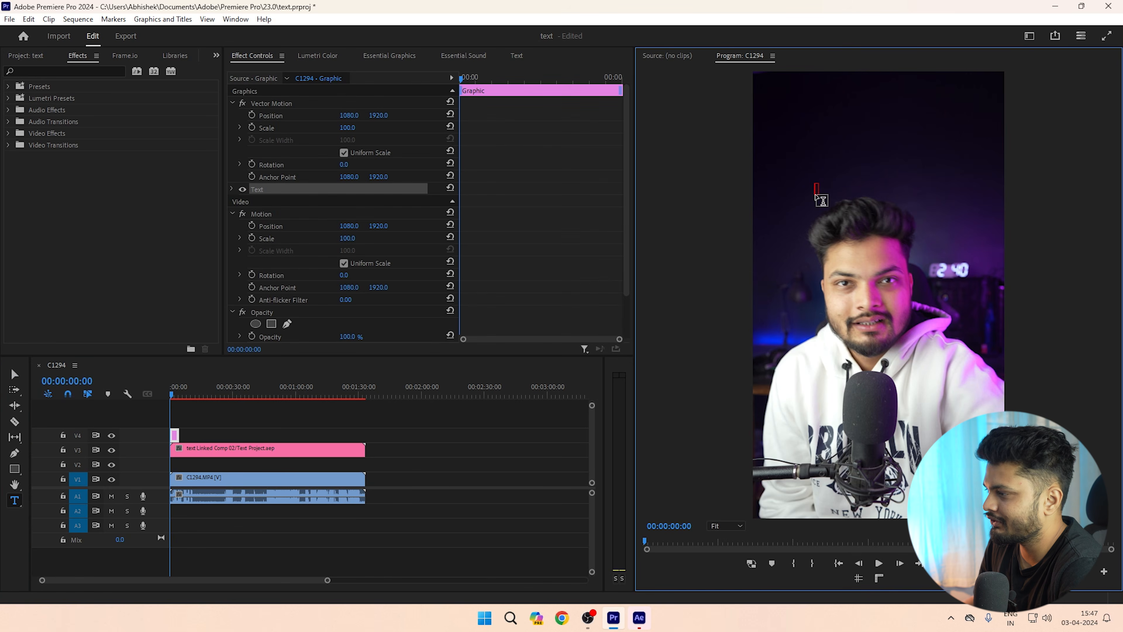
double_click(820, 189)
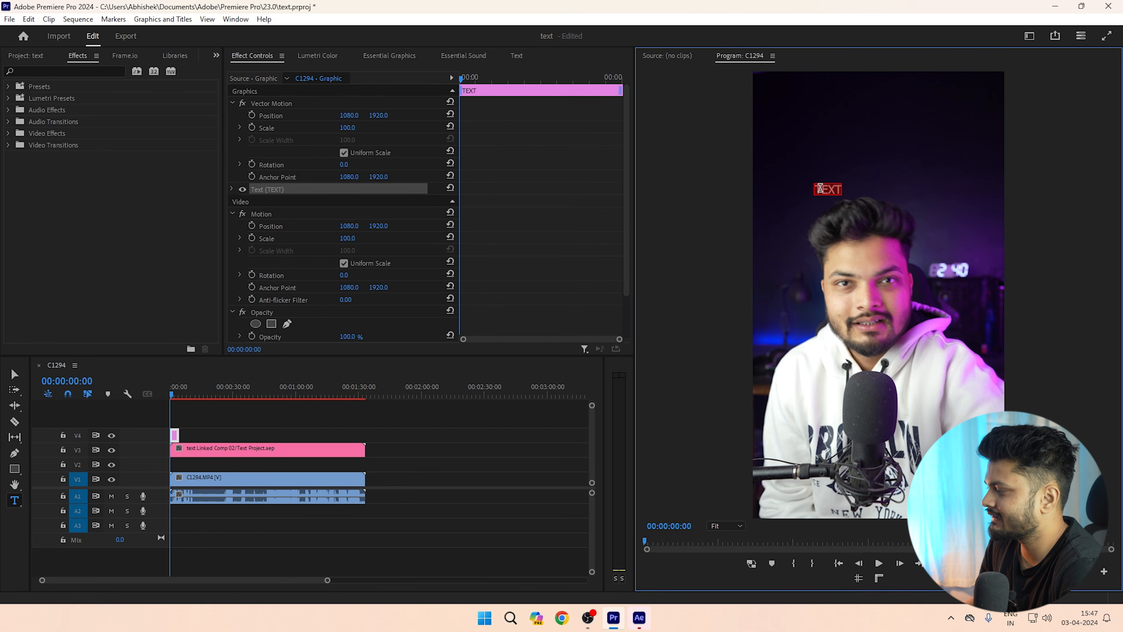
click(389, 55)
scroll(301, 284, down, 3)
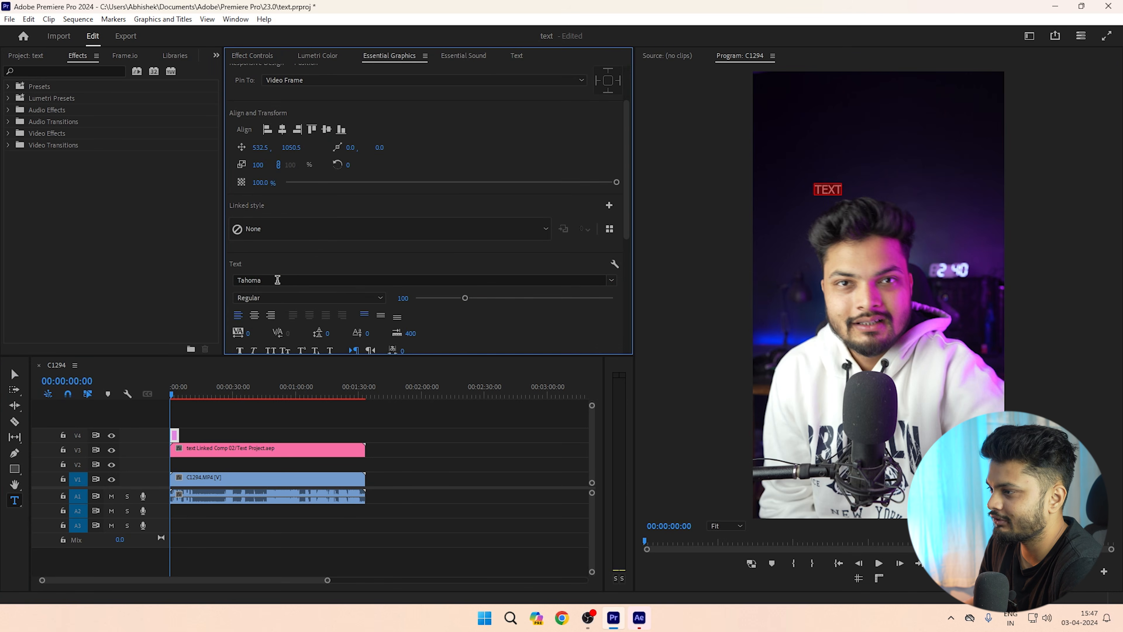
click(277, 280)
text(mo)
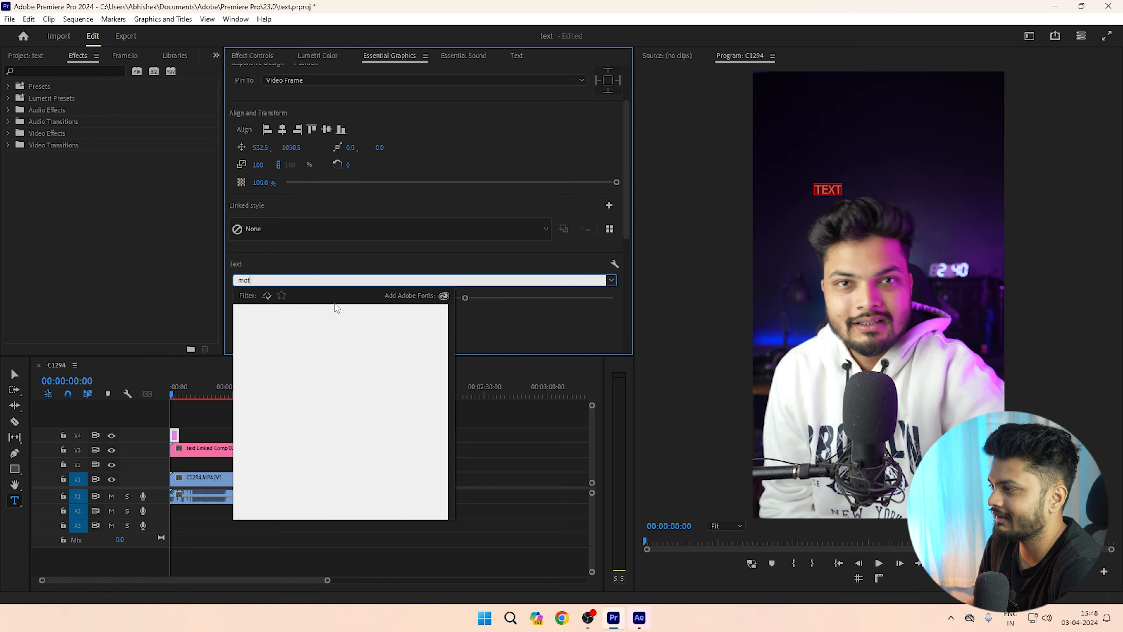
text(nt)
click(378, 337)
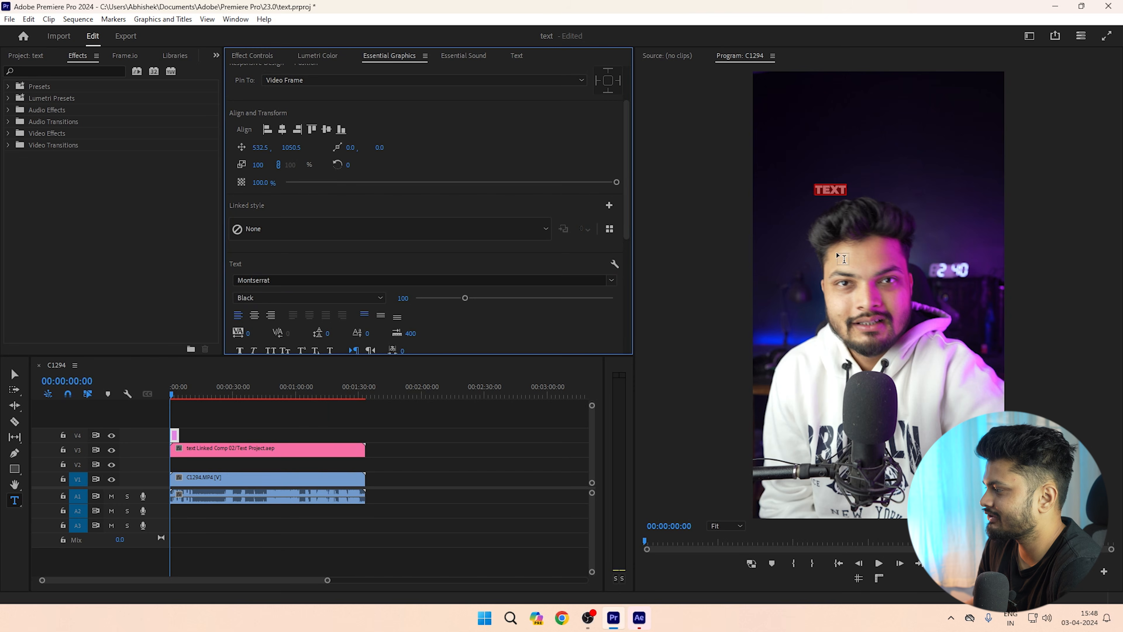
Set the TEXT graphic's font size to 295, centre it horizontally, and lower it to a vertical position of 1288.5.
drag(465, 298, 562, 298)
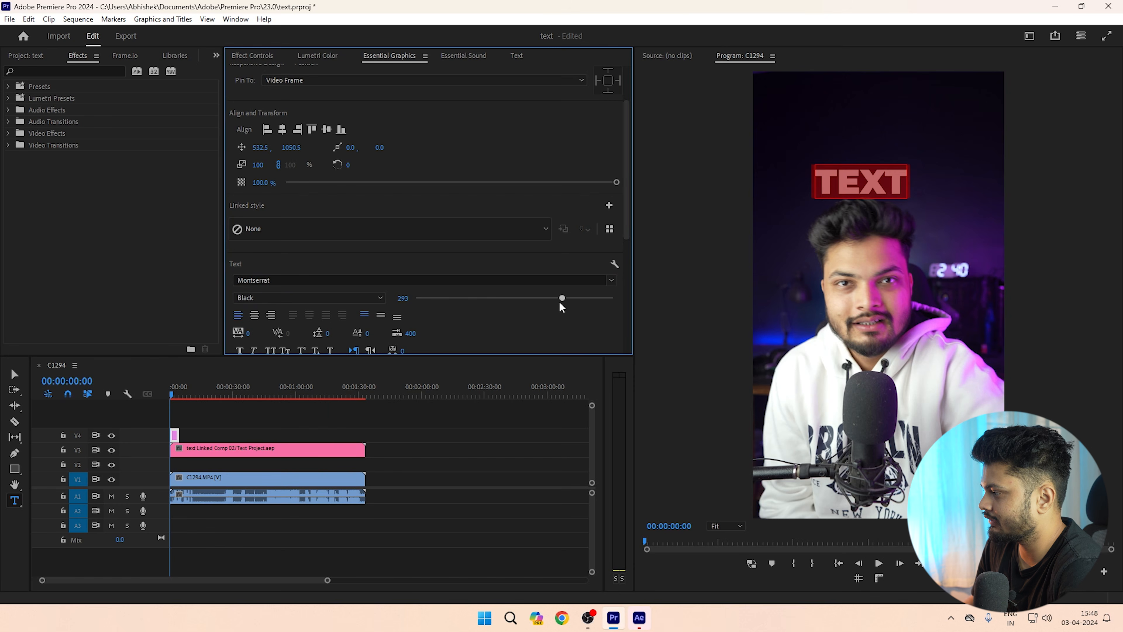
click(283, 129)
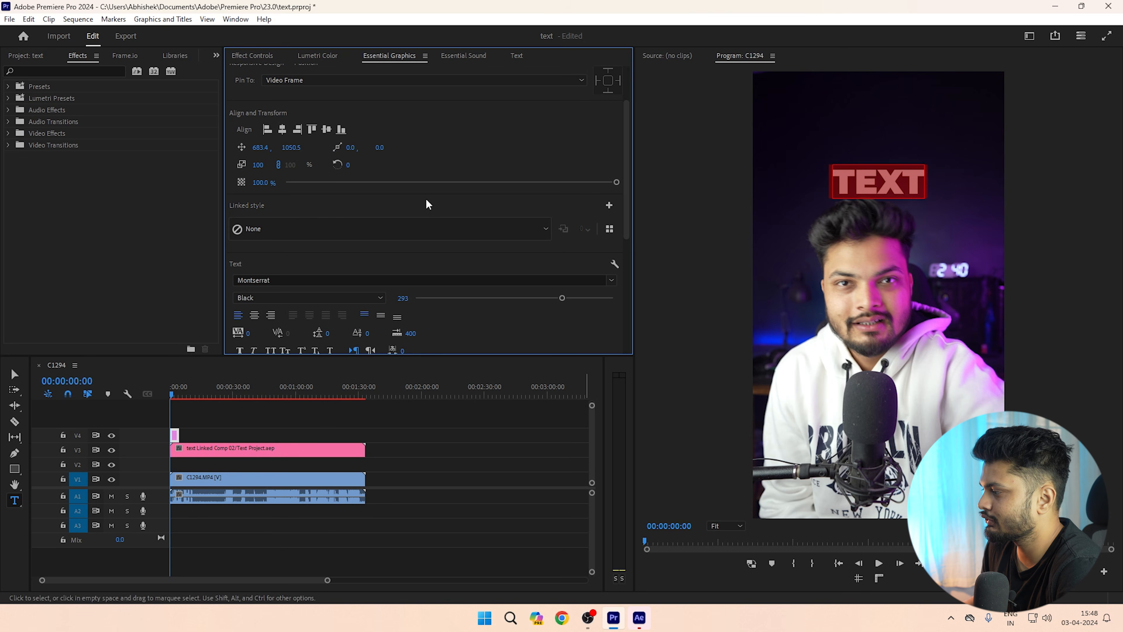
mouse_move(292, 156)
mouse_down()
mouse_move(310, 151)
mouse_move(294, 147)
mouse_up()
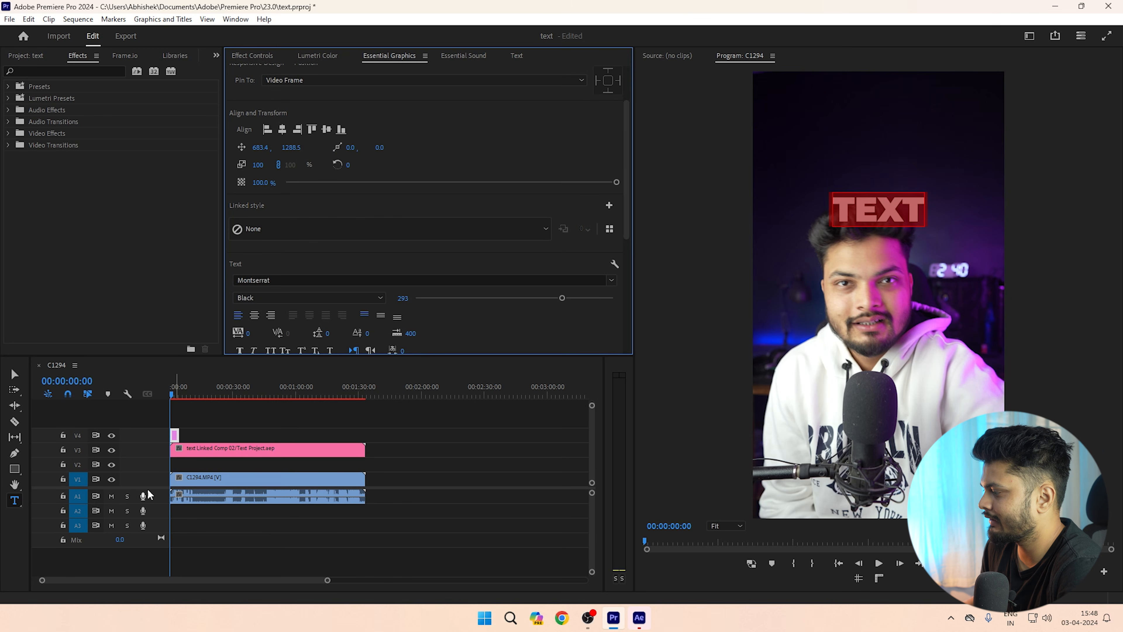
Extend the TEXT clip to nearly the end of the footage and move it to track V2, beneath the linked After Effects composition.
drag(197, 434, 354, 434)
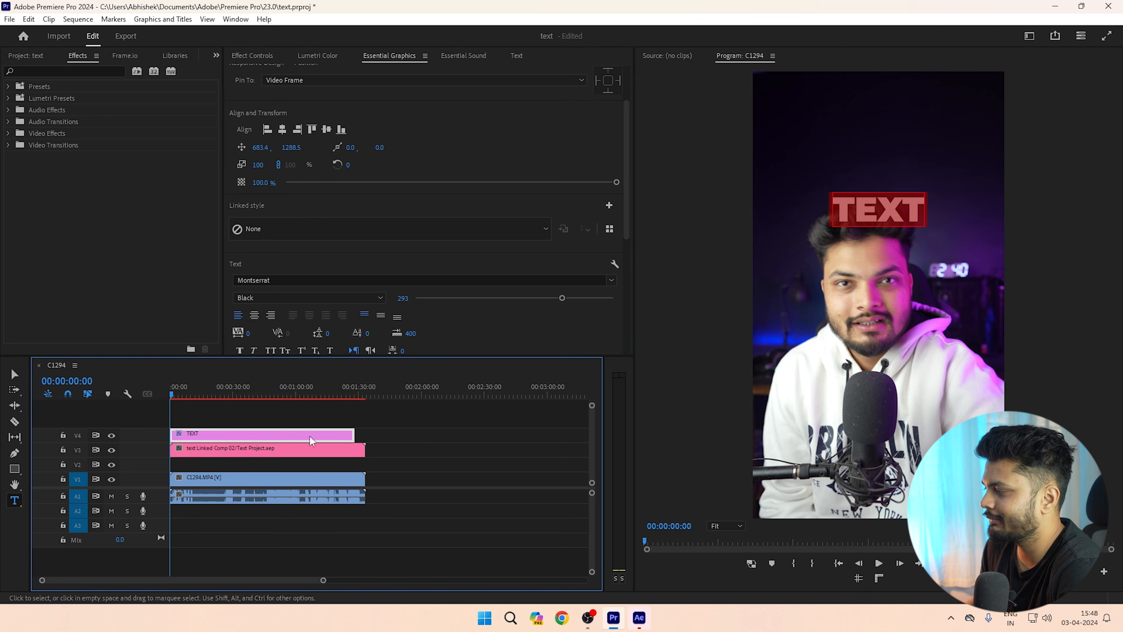
click(527, 451)
drag(266, 436, 239, 465)
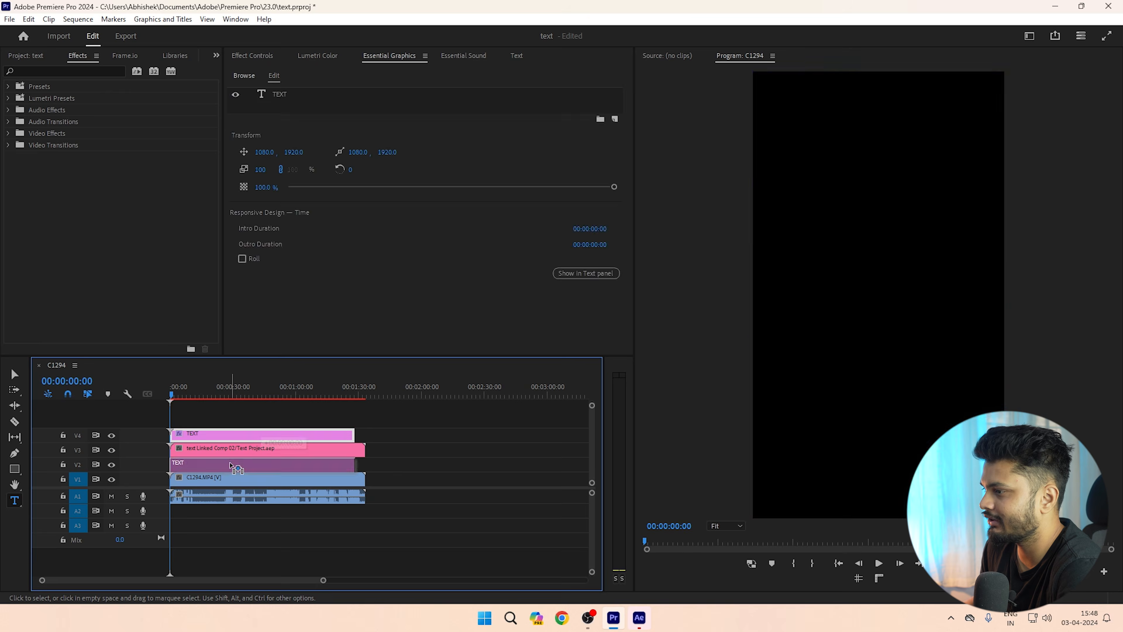
Go to 00:00:37:03 in the sequence and adjust the TEXT graphic's vertical position behind the person's head.
drag(173, 388, 248, 398)
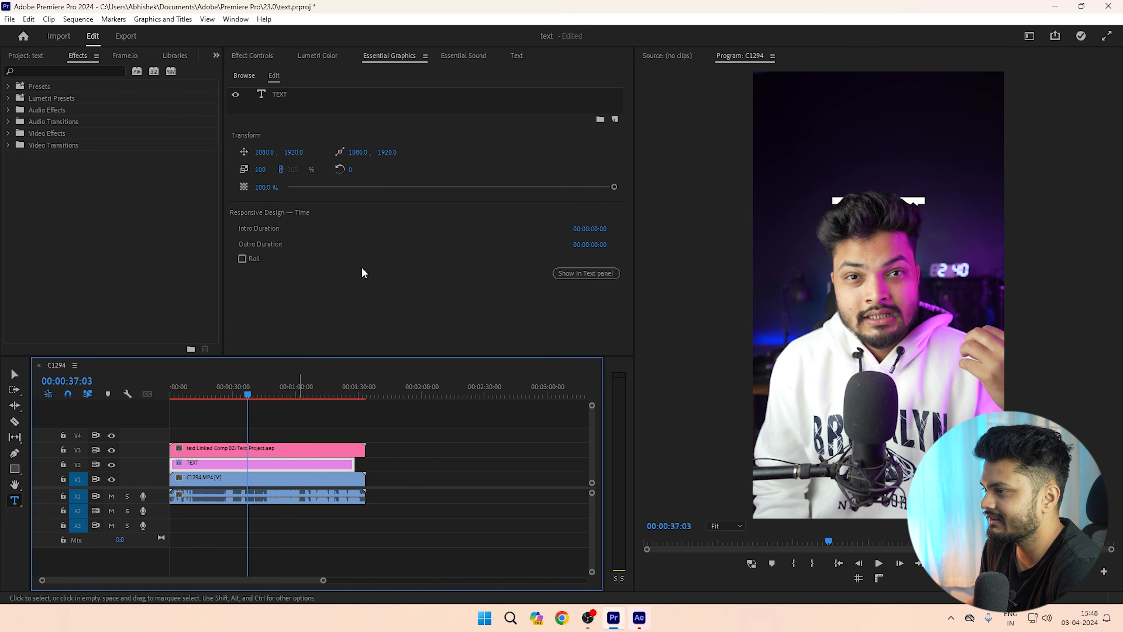
mouse_move(305, 154)
mouse_down()
mouse_move(336, 153)
mouse_move(204, 154)
mouse_move(307, 170)
mouse_up()
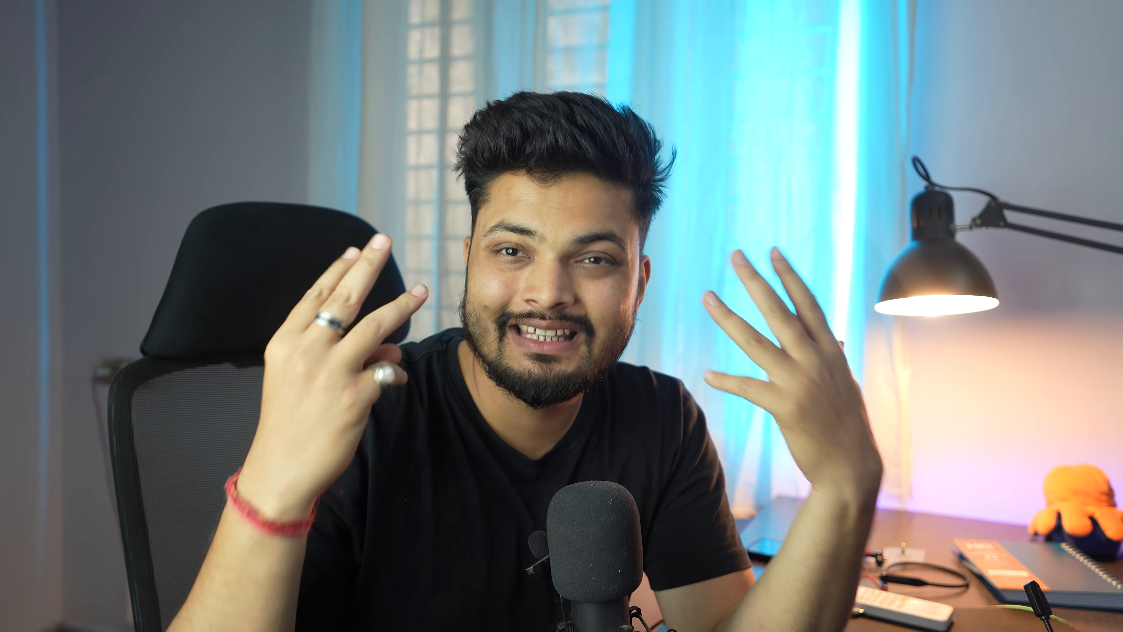